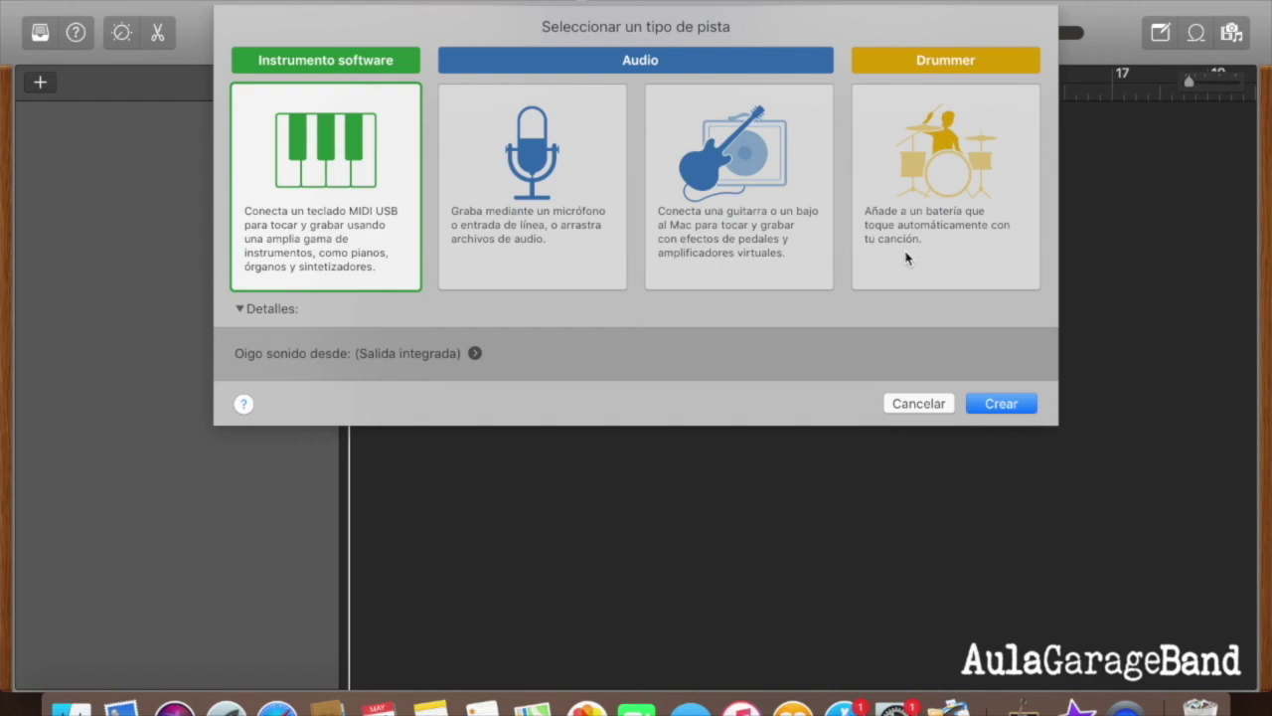
Create a software instrument track and close the Musical Typing keyboard
{"action": "left_click", "coordinate": [997, 405]}
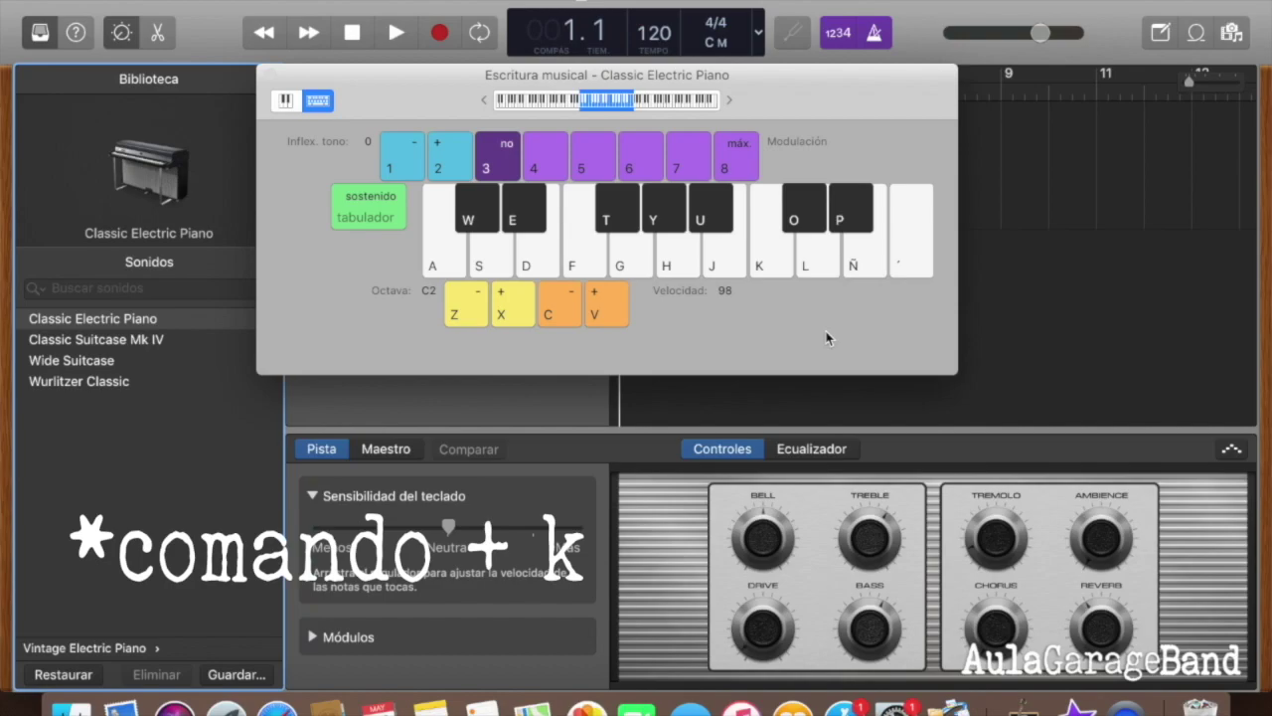
{"action": "key", "text": "super+k"}
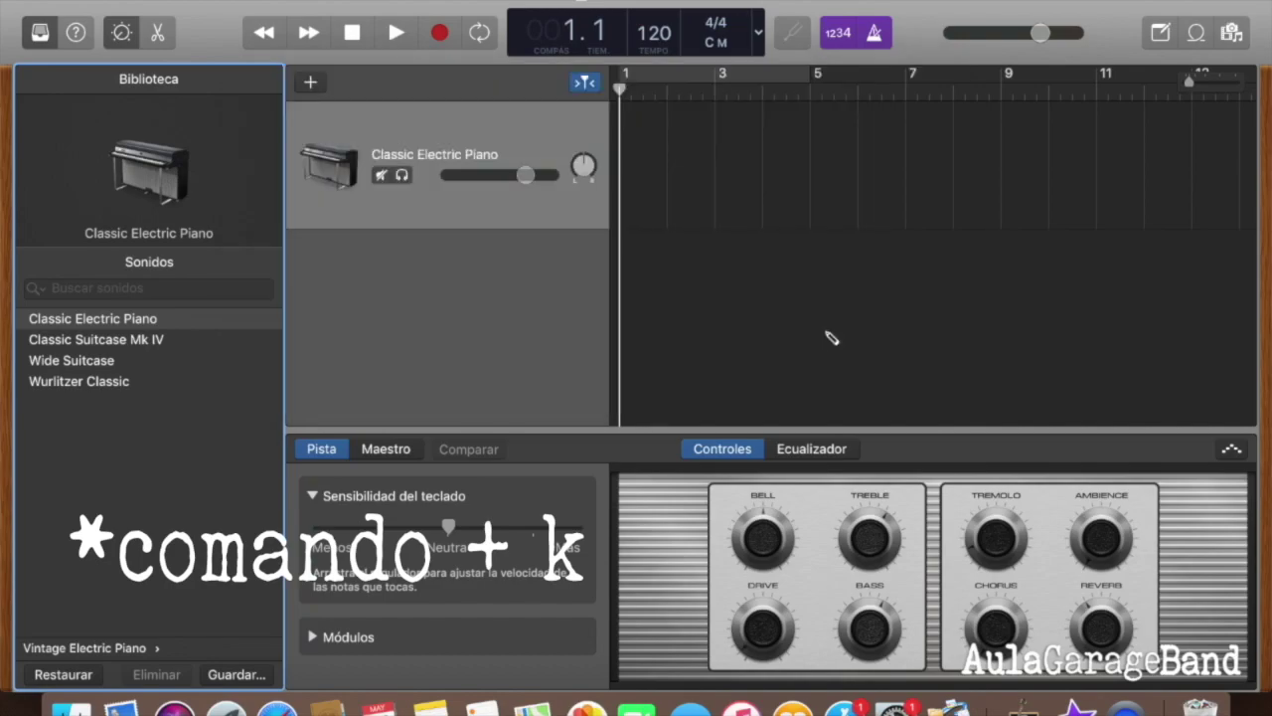
{"action": "key", "text": "super+k"}
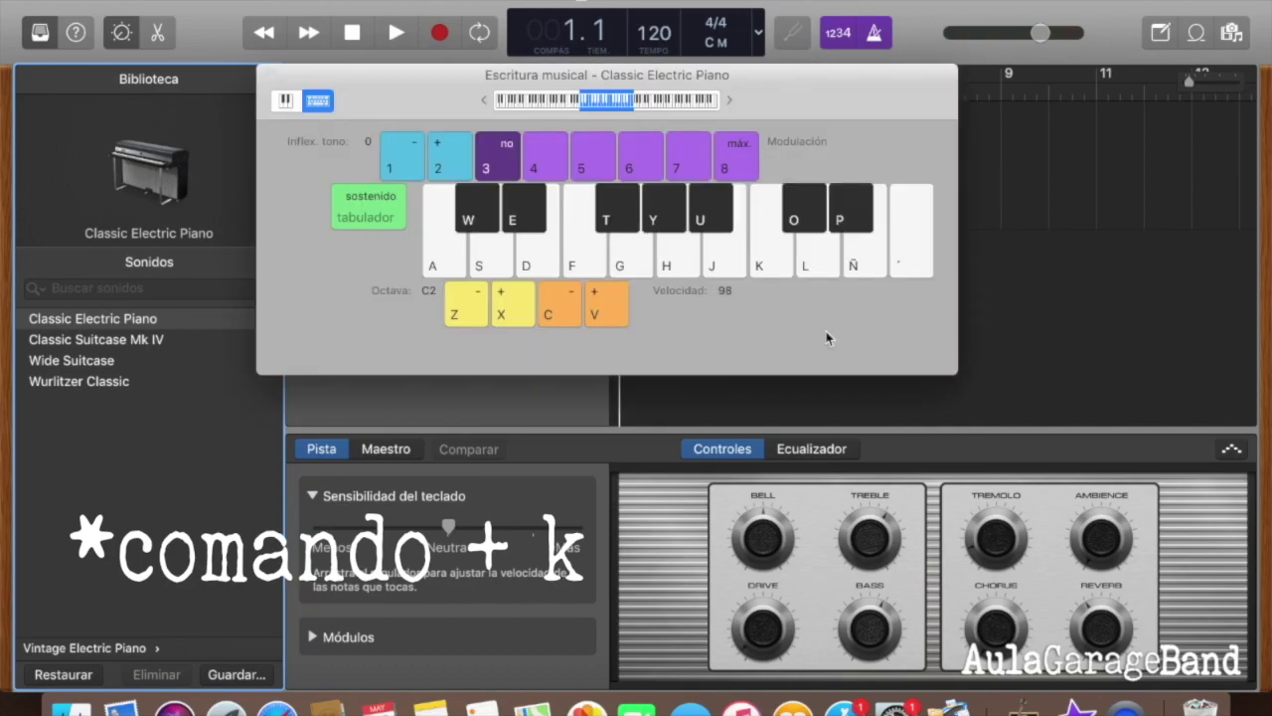
{"action": "key", "text": "super+k"}
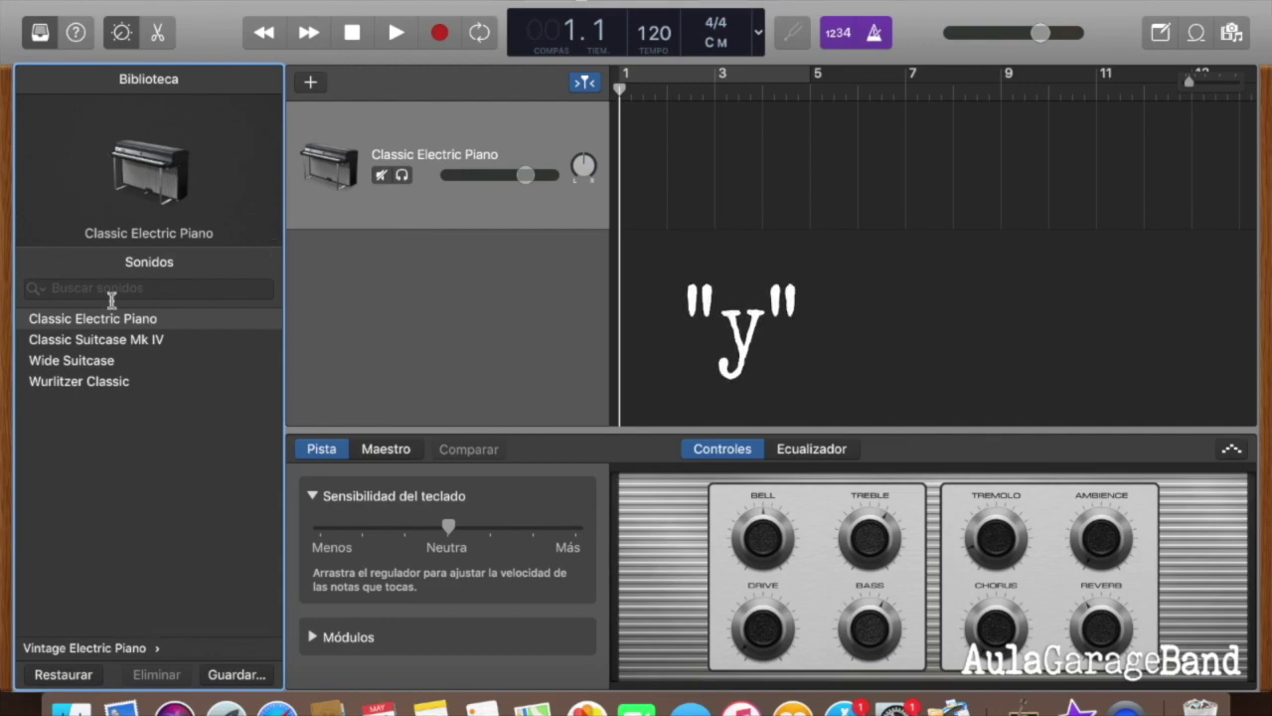
Hide the Library and the Smart Controls, and show the Loop Browser
{"action": "key", "text": "y"}
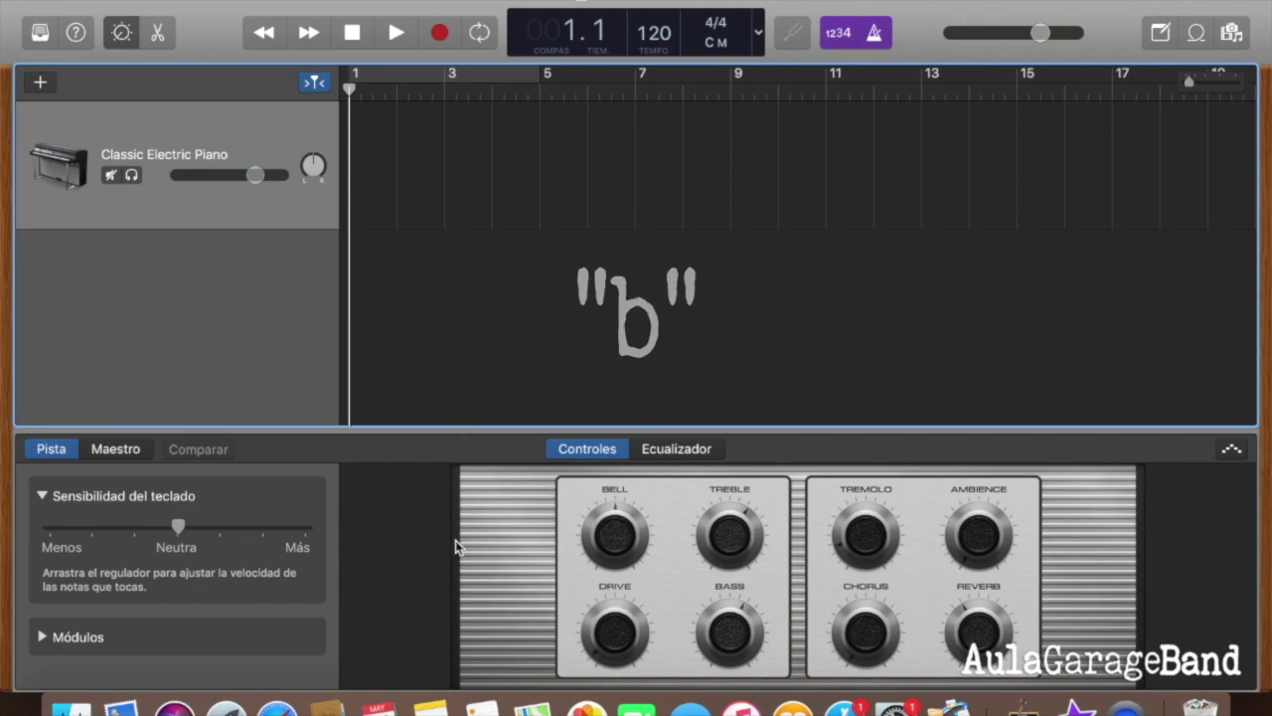
{"action": "key", "text": "b"}
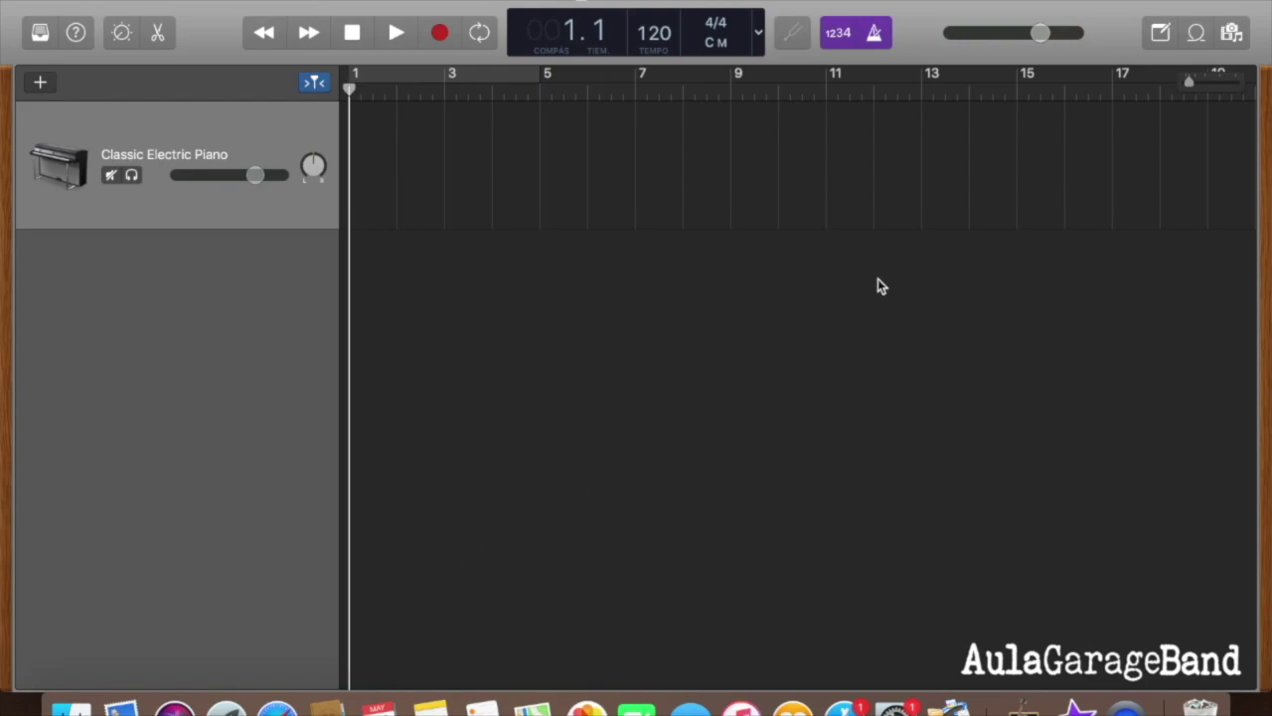
{"action": "left_click", "coordinate": [1197, 37]}
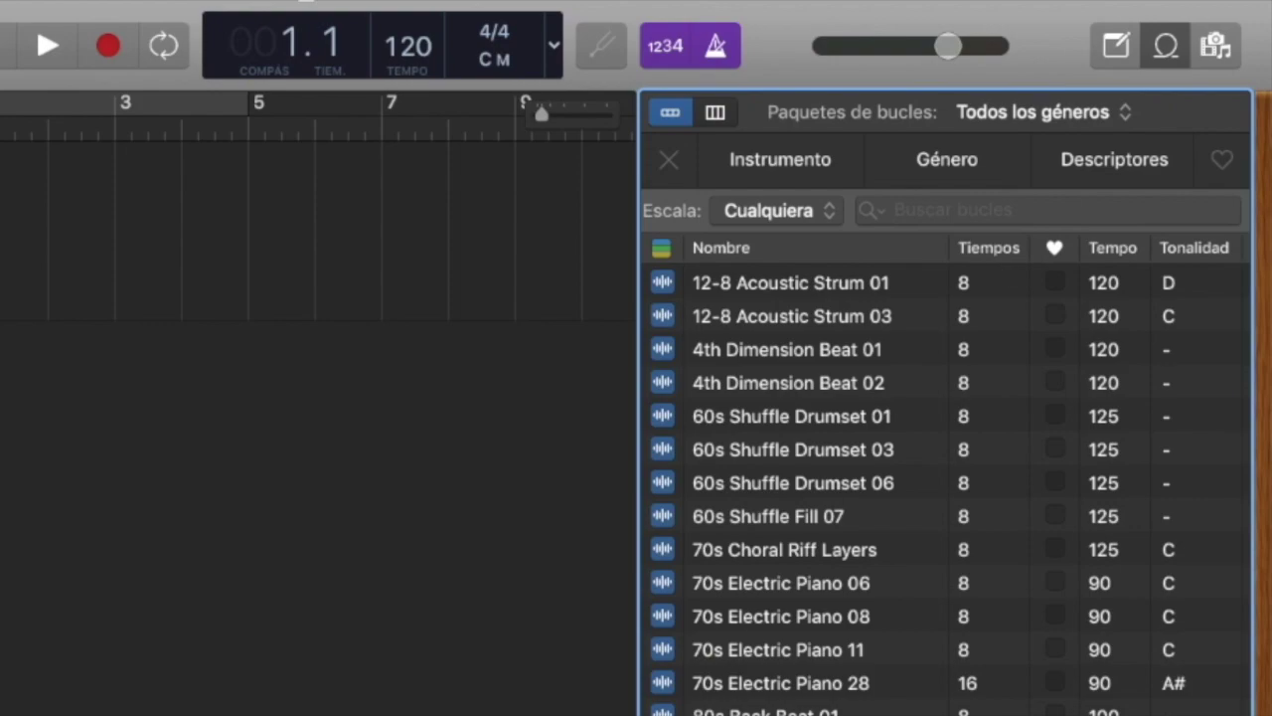
Examine the loop list and the available instrument, genre and descriptor filters in the Loop Browser
{"action": "scroll", "coordinate": [826, 488], "scroll_direction": "down", "scroll_amount": 5}
{"action": "scroll", "coordinate": [826, 488], "scroll_direction": "down", "scroll_amount": 15}
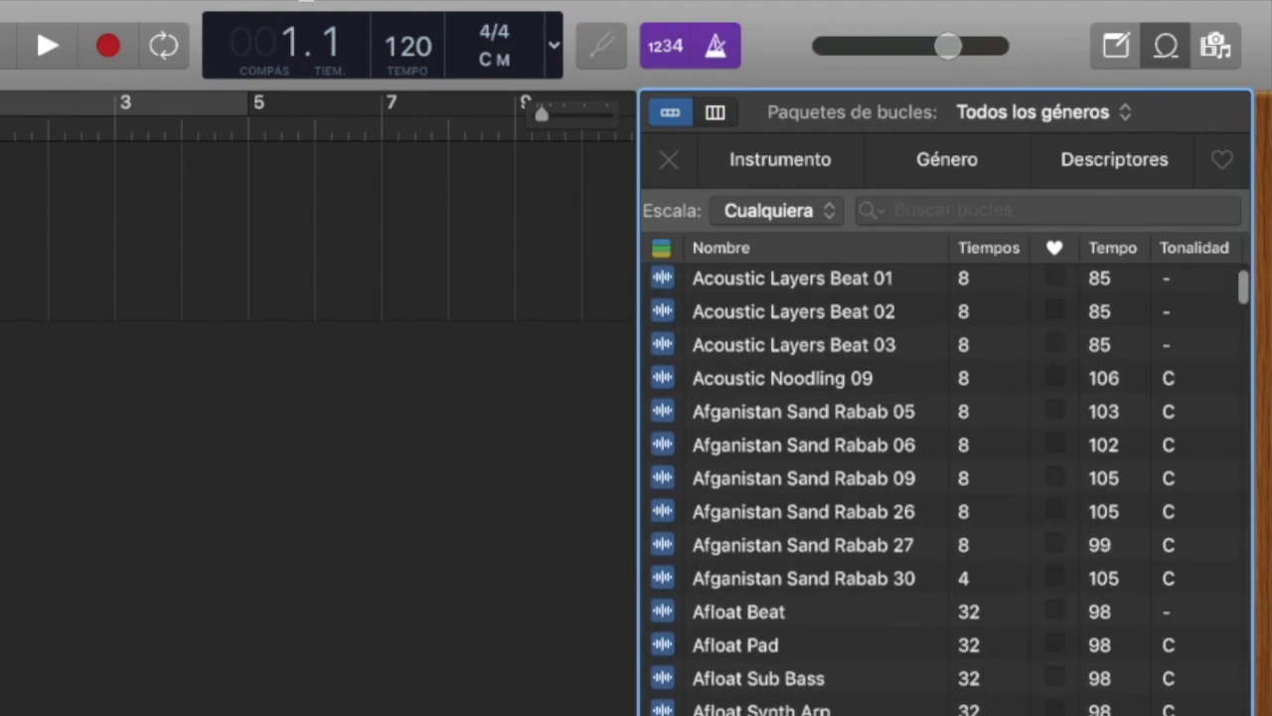
{"action": "scroll", "coordinate": [826, 488], "scroll_direction": "up", "scroll_amount": 20}
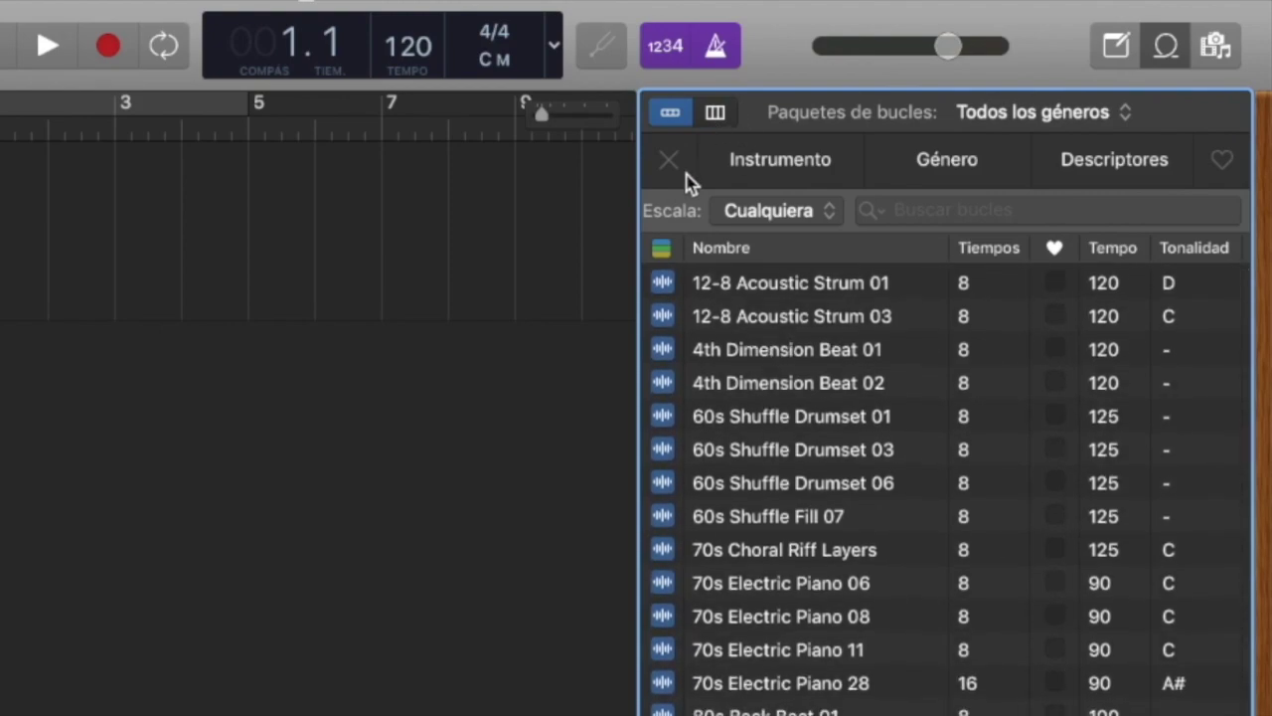
{"action": "left_click", "coordinate": [793, 170]}
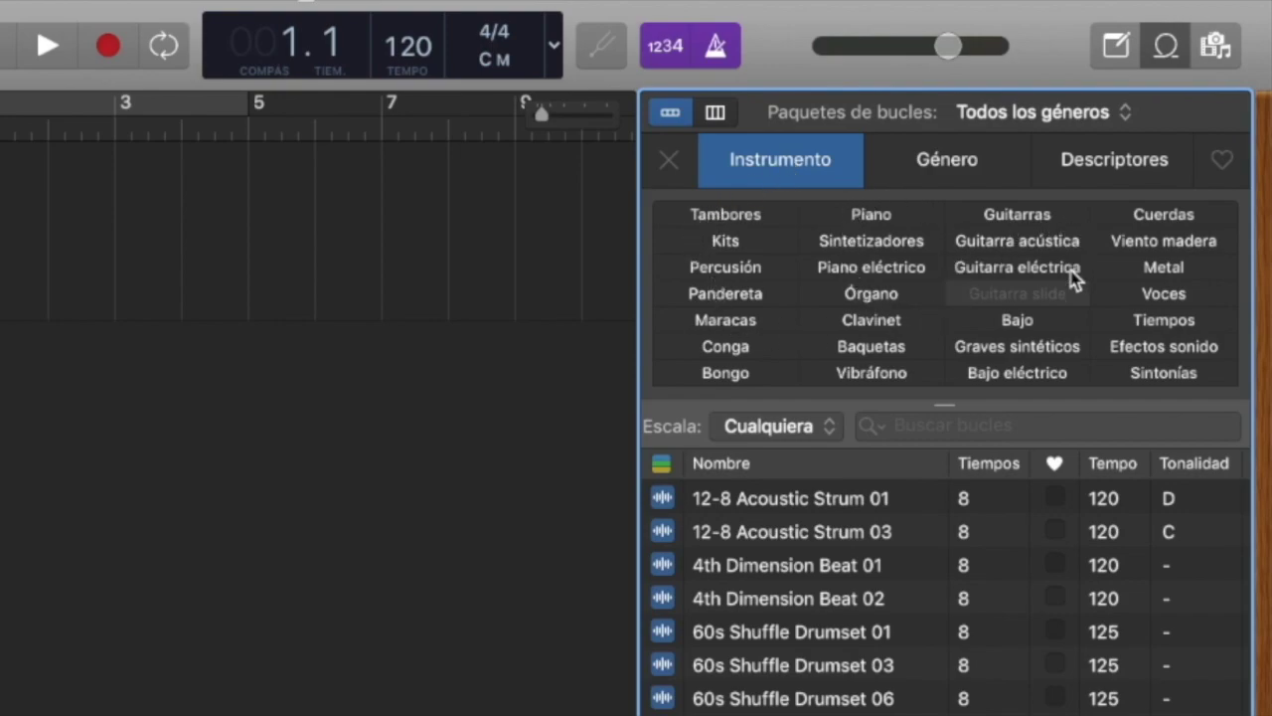
{"action": "left_click", "coordinate": [946, 166]}
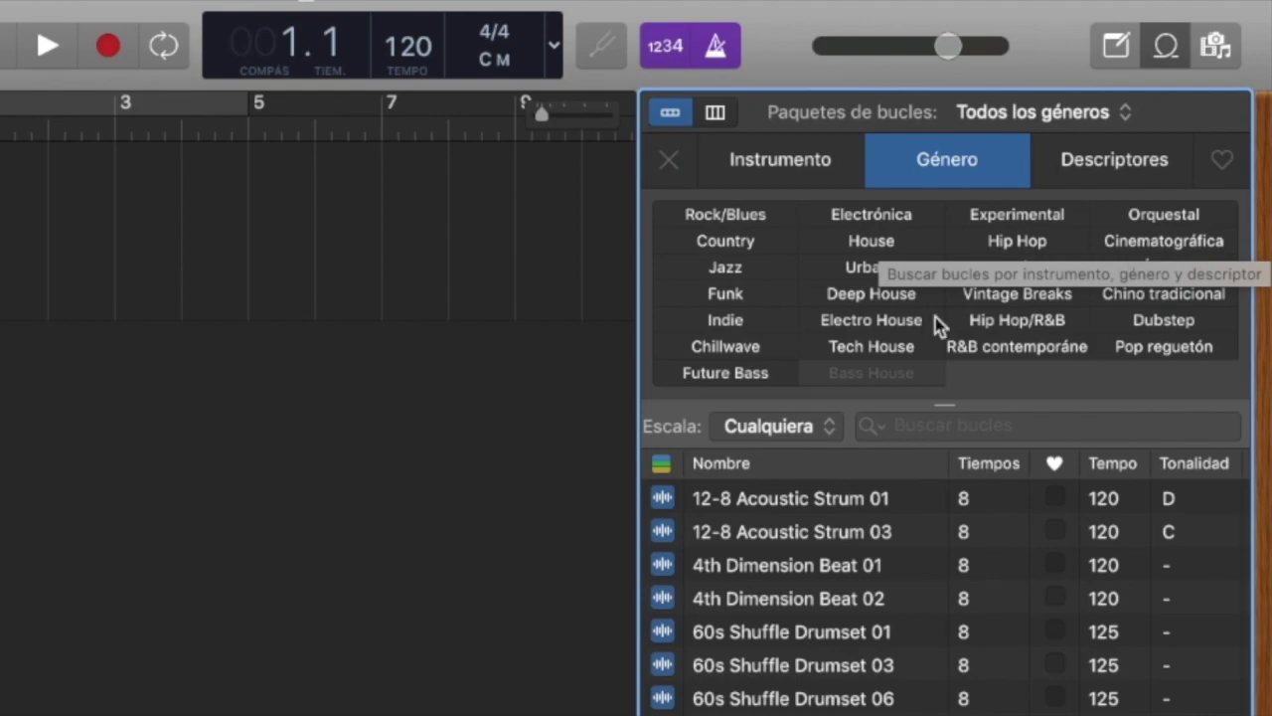
{"action": "left_click", "coordinate": [1115, 163]}
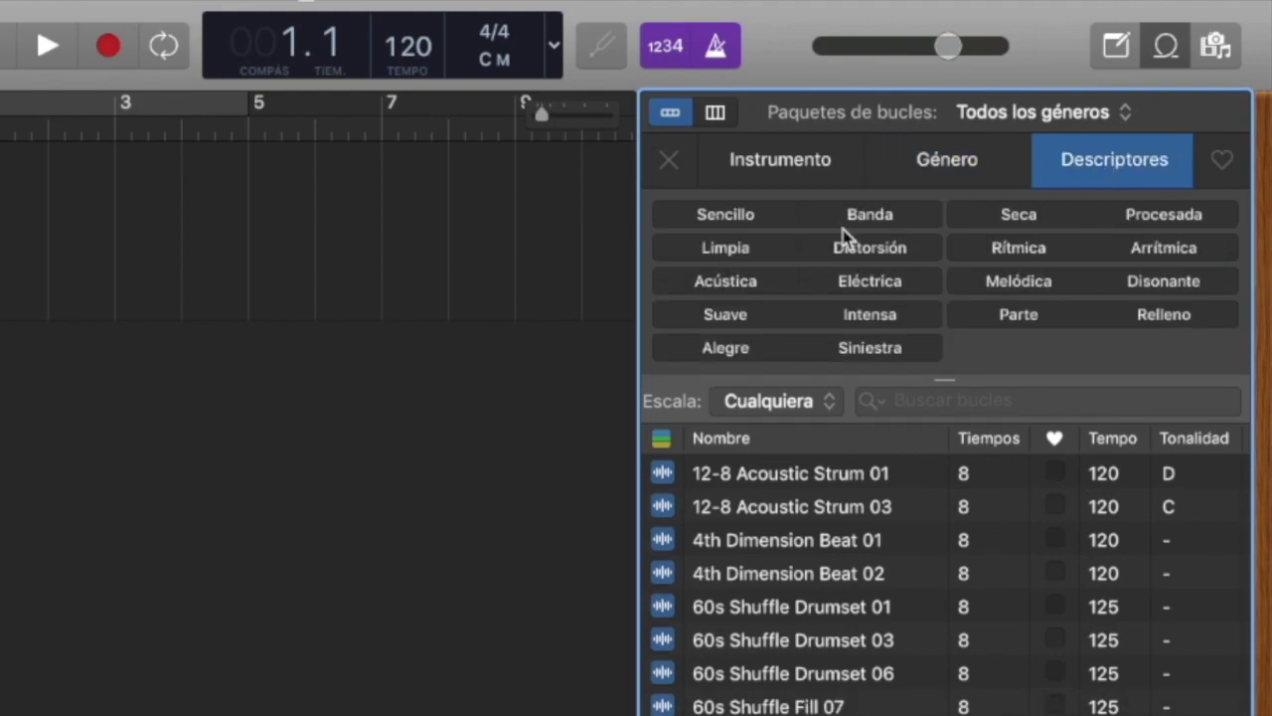
Filter the loops by the Guitarras instrument and place the Brazilian Cavaquinho 02 loop at bar 1 on a new track
{"action": "left_click", "coordinate": [803, 165]}
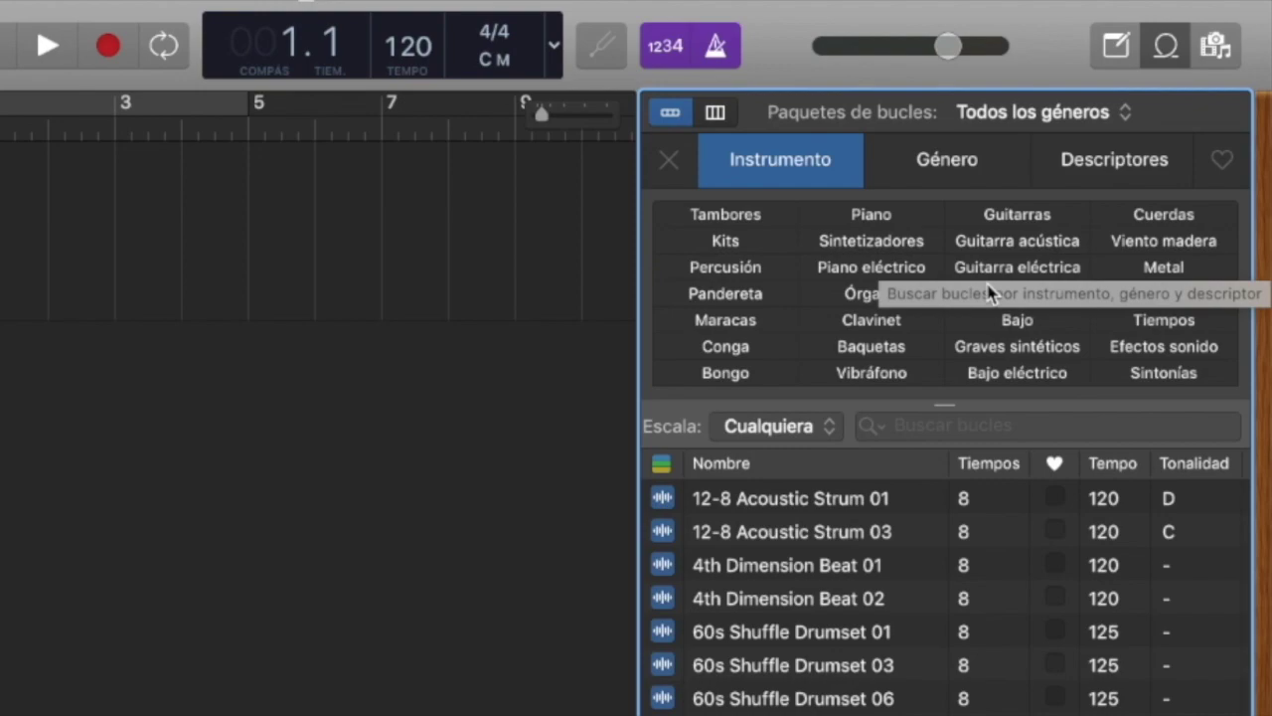
{"action": "left_click", "coordinate": [1013, 218]}
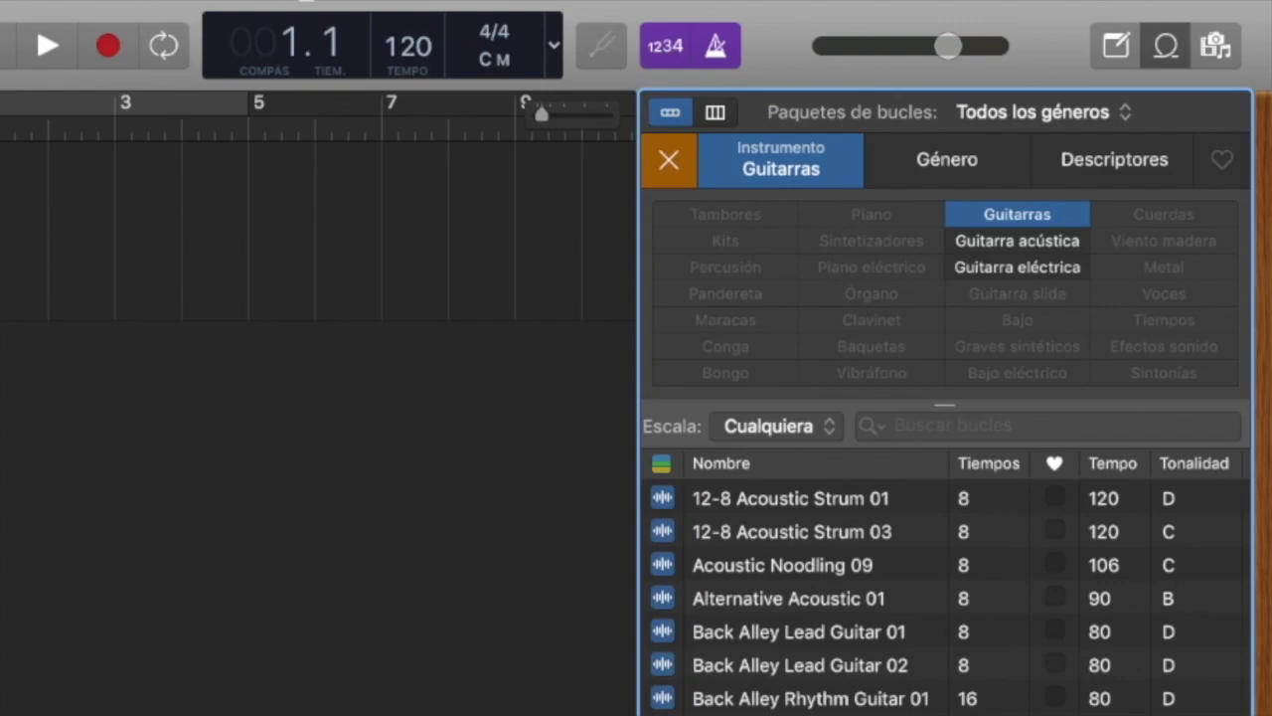
{"action": "scroll", "coordinate": [950, 596], "scroll_direction": "down", "scroll_amount": 8}
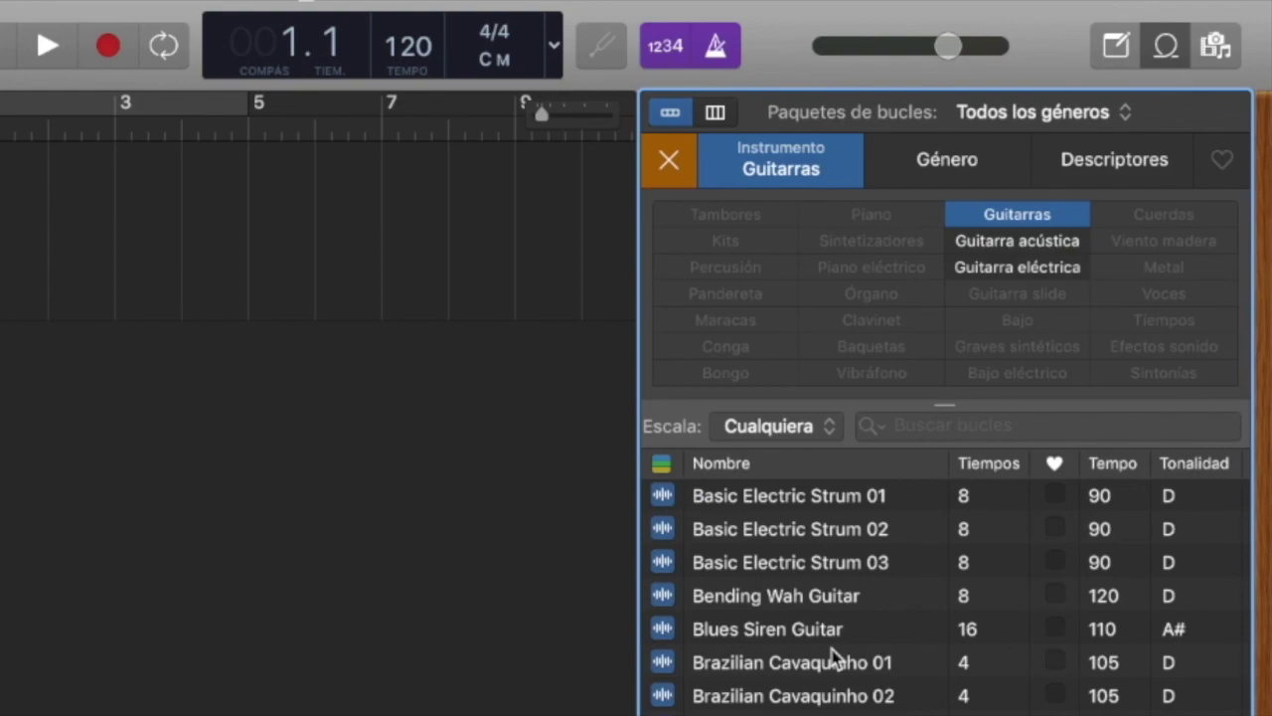
{"action": "left_click", "coordinate": [764, 695]}
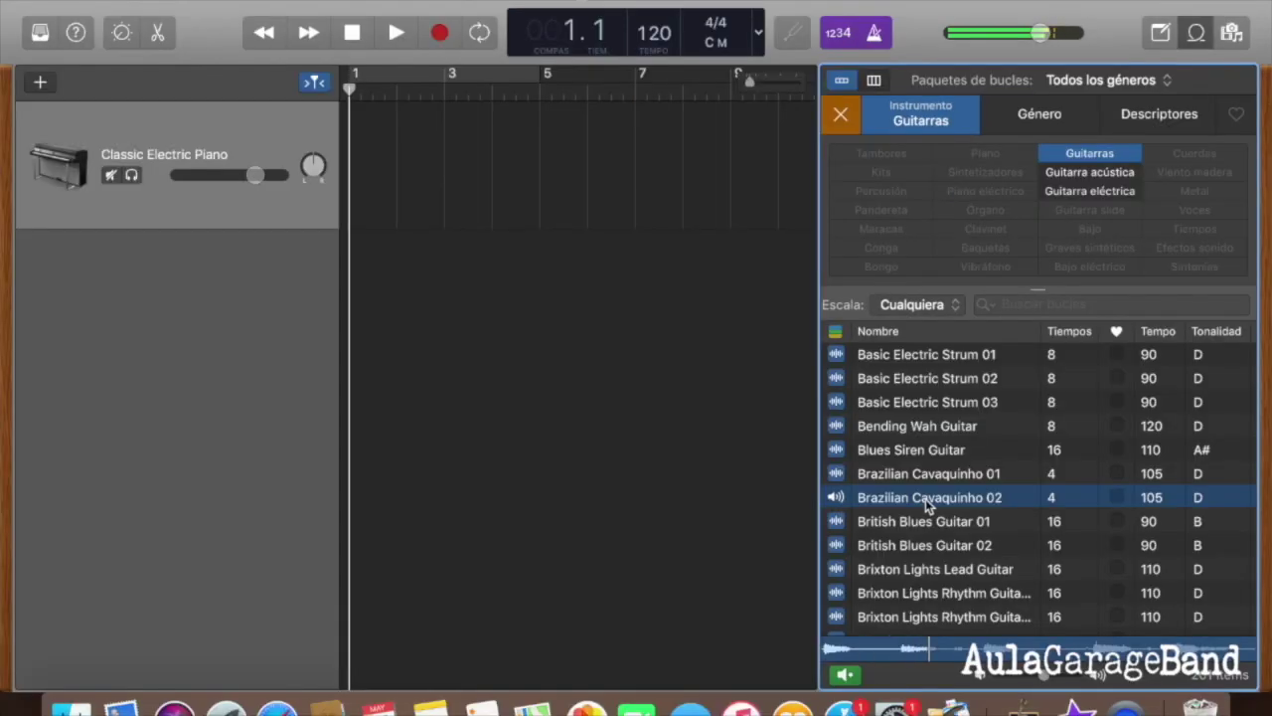
{"action": "left_click_drag", "start_coordinate": [925, 500], "coordinate": [353, 294]}
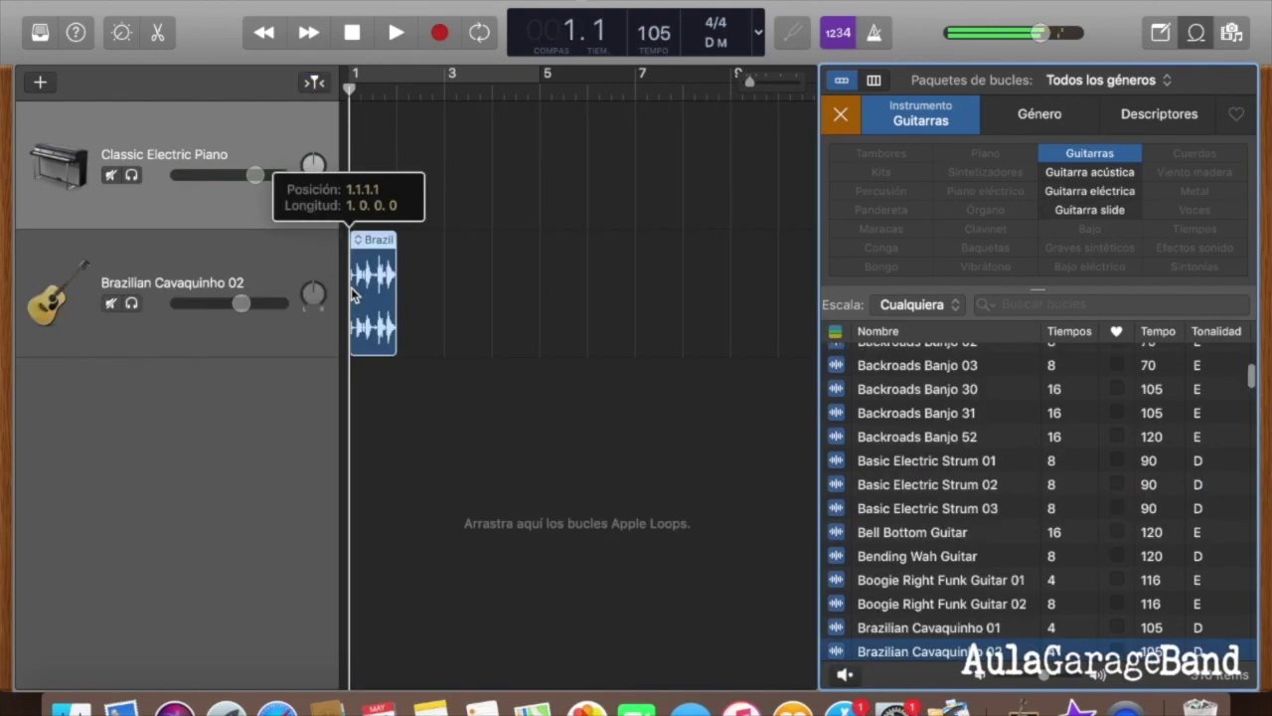
Delete the Classic Electric Piano track
{"action": "left_click", "coordinate": [279, 124]}
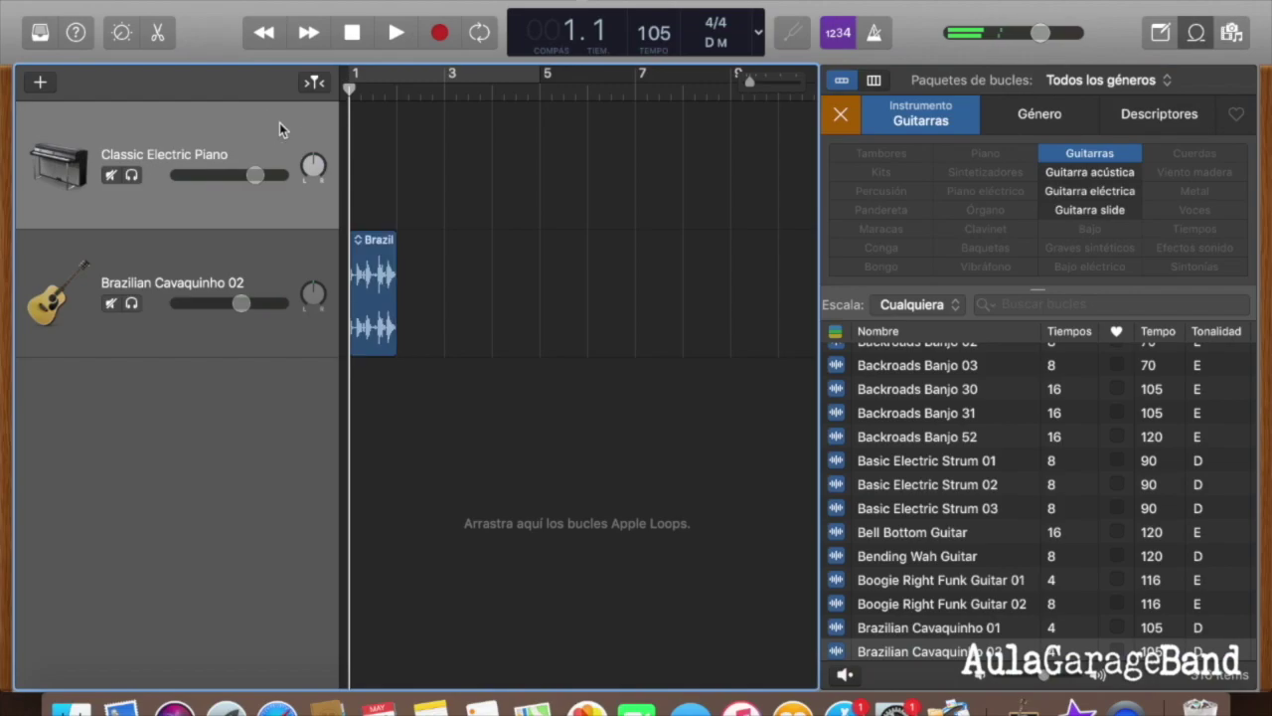
{"action": "right_click", "coordinate": [280, 124]}
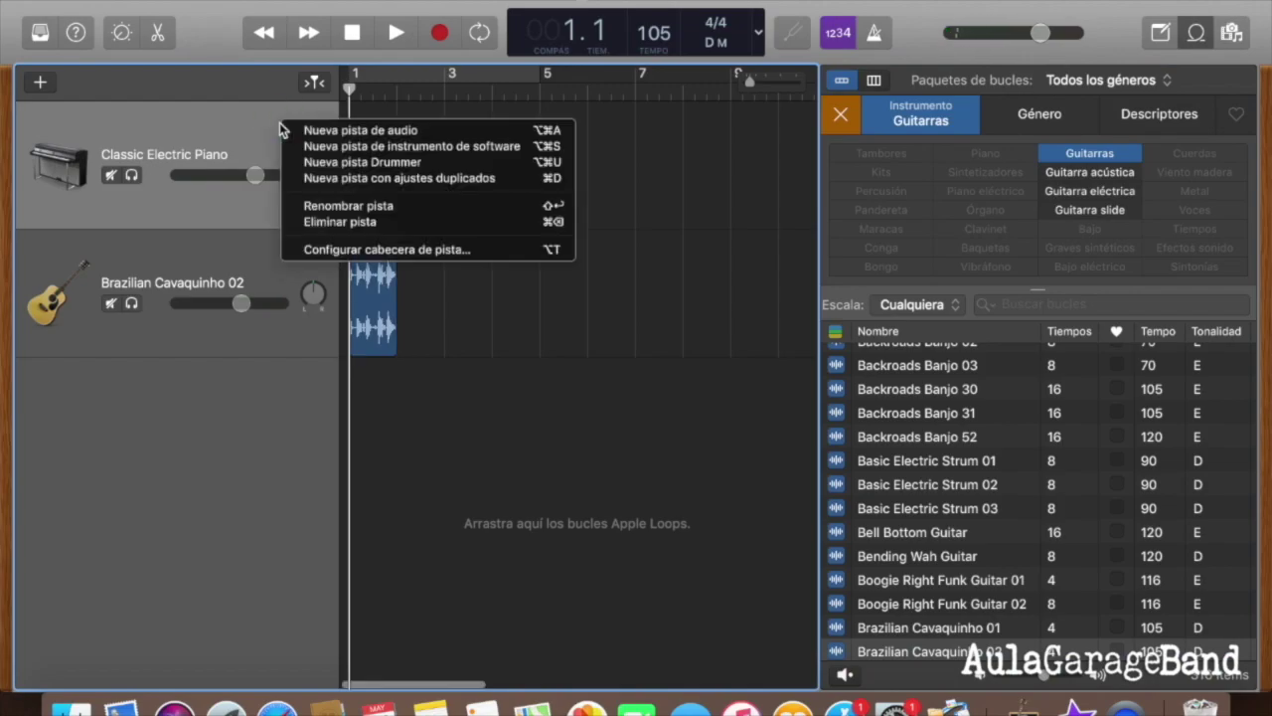
{"action": "left_click", "coordinate": [313, 222]}
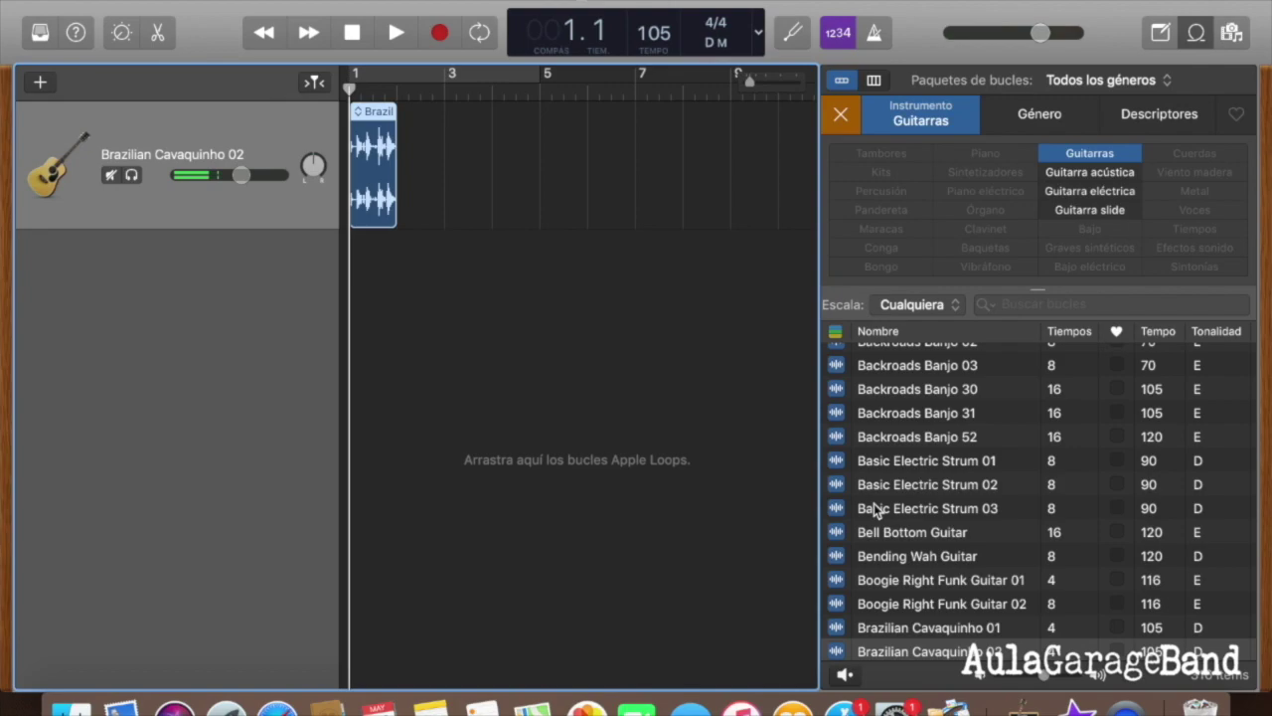
Add the Brazilian Cavaquinho 01 loop at bar 2 of the guitar track and play back both regions
{"action": "left_click", "coordinate": [924, 627]}
{"action": "left_click_drag", "start_coordinate": [923, 628], "coordinate": [403, 145]}
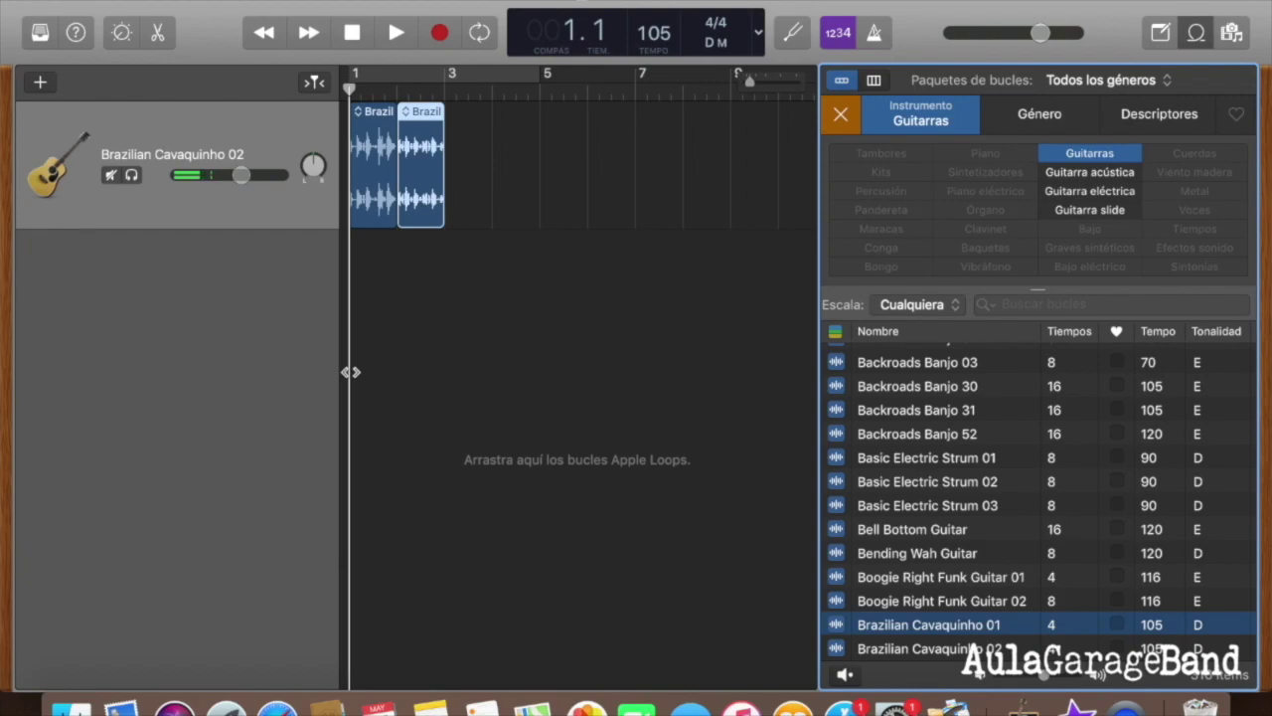
{"action": "key", "text": "space"}
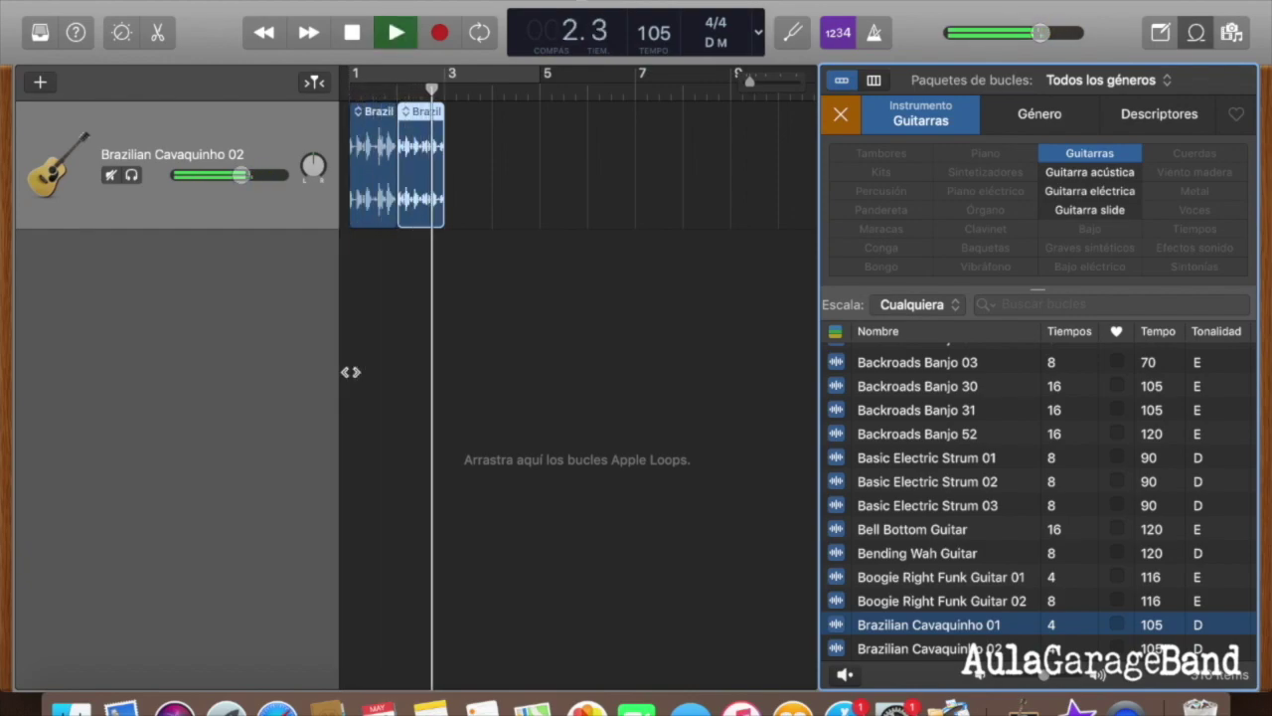
{"action": "key", "text": "space"}
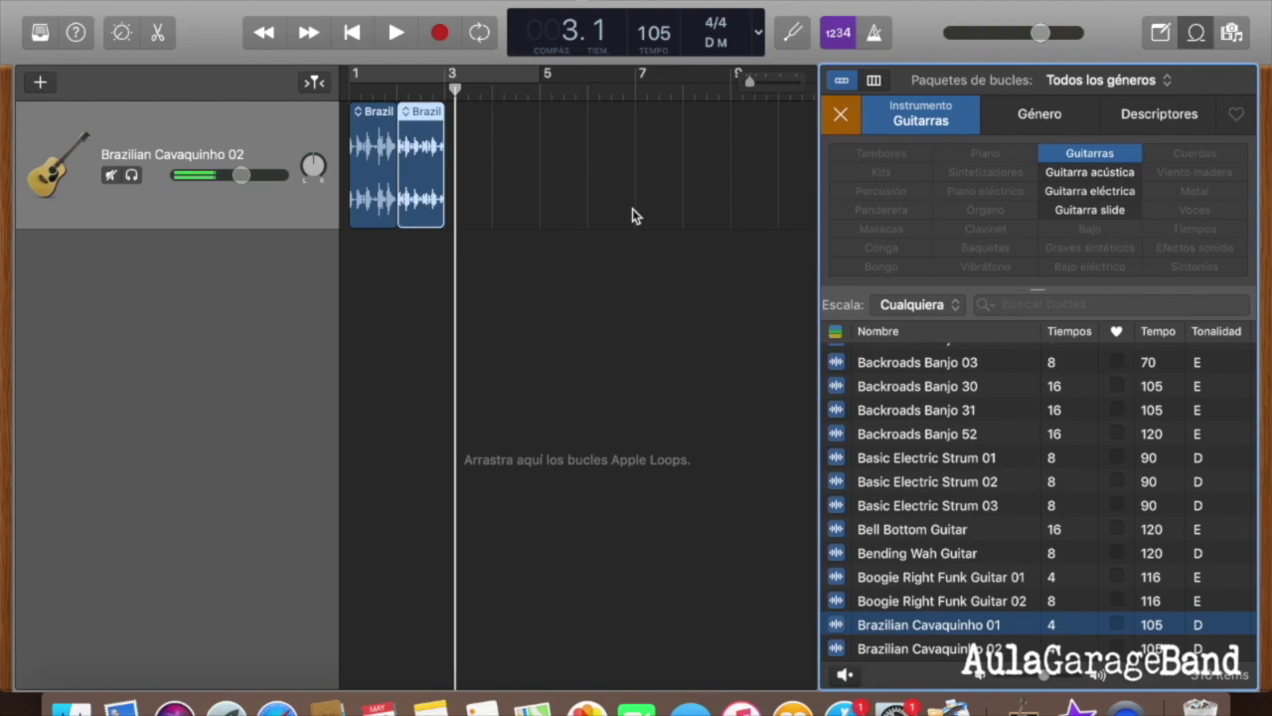
Join the two Brazilian Cavaquinho regions into one, creating a new audio file
{"action": "left_click_drag", "start_coordinate": [425, 249], "coordinate": [398, 251]}
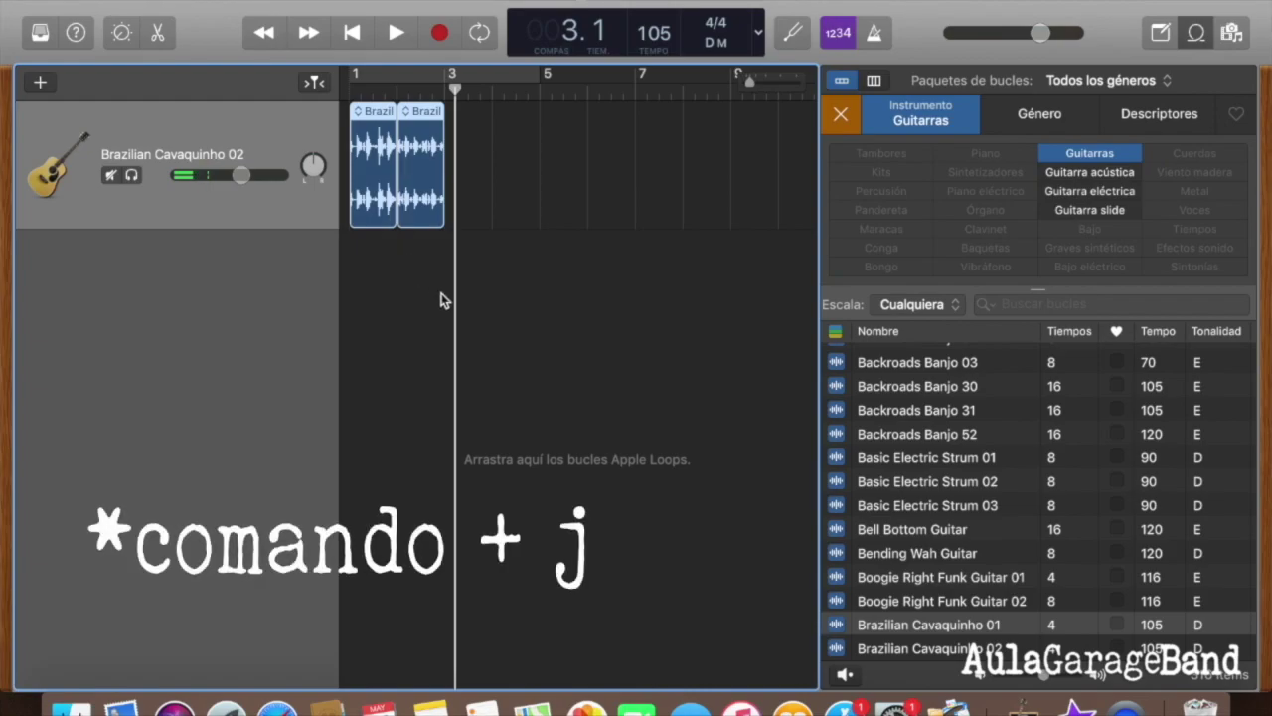
{"action": "key", "text": "super+j"}
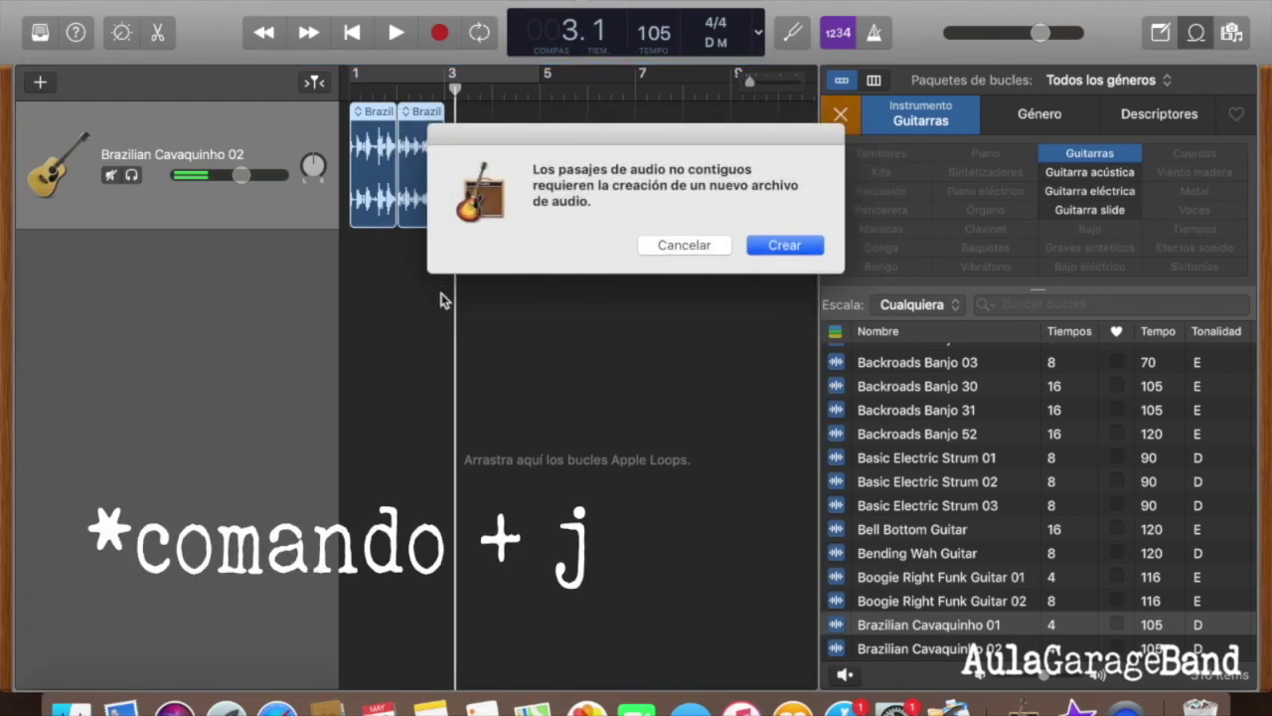
{"action": "left_click", "coordinate": [789, 249]}
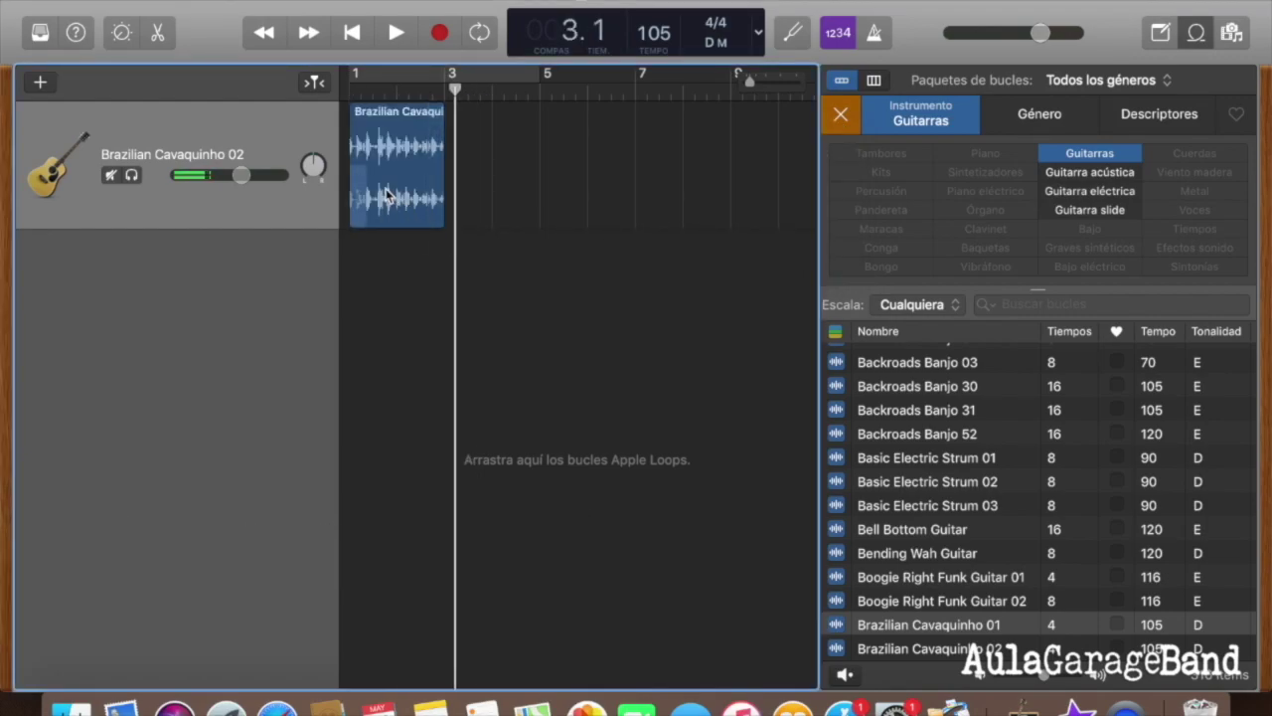
Loop the joined Brazilian Cavaquinho region so that it repeats up to bar 13
{"action": "left_click_drag", "start_coordinate": [452, 110], "coordinate": [736, 103]}
{"action": "scroll", "coordinate": [682, 350], "scroll_direction": "right", "scroll_amount": 5}
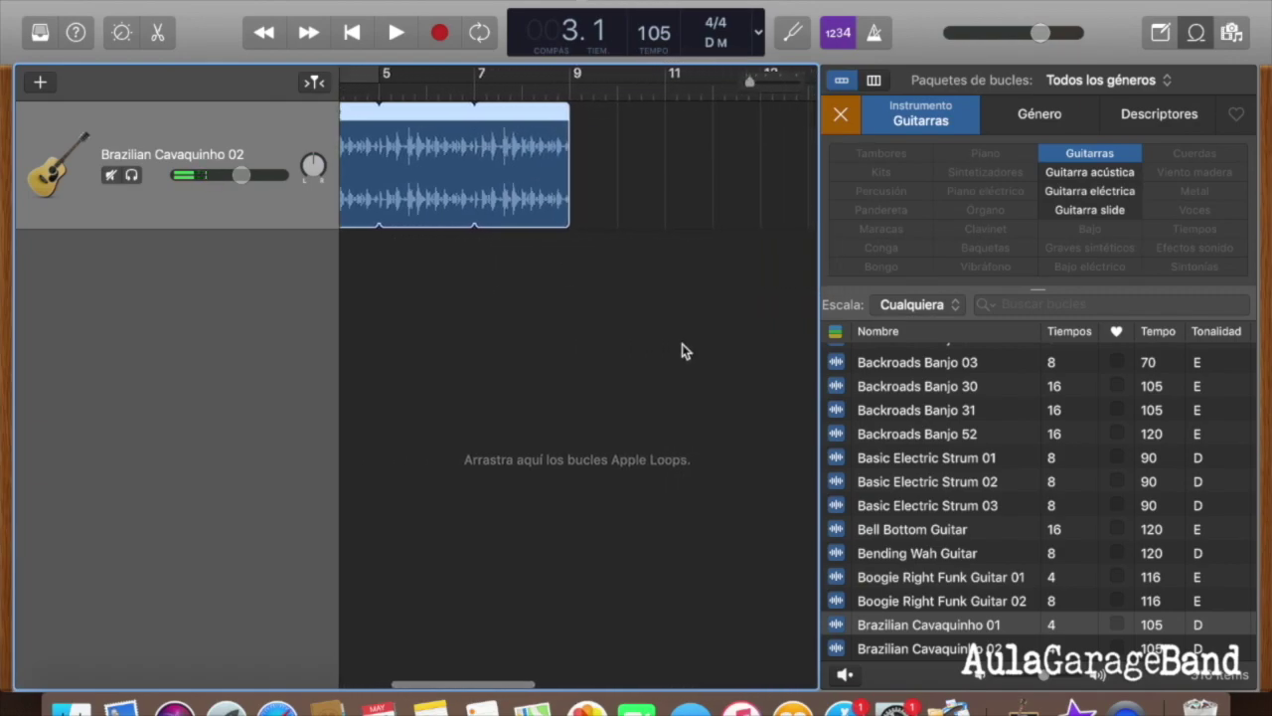
{"action": "scroll", "coordinate": [586, 162], "scroll_direction": "right", "scroll_amount": 5}
{"action": "left_click_drag", "start_coordinate": [415, 105], "coordinate": [608, 106]}
{"action": "scroll", "coordinate": [556, 269], "scroll_direction": "left", "scroll_amount": 4}
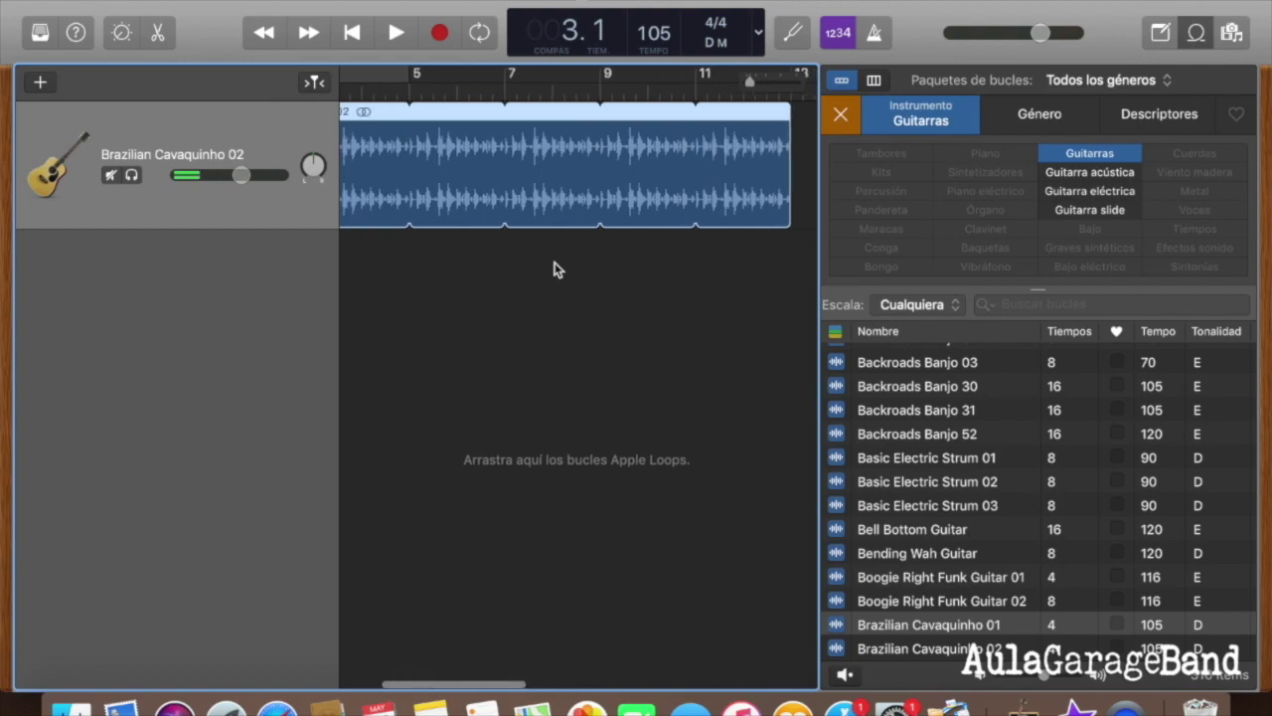
Play the looped guitar region from the start of the project, then return the playhead to bar 1
{"action": "scroll", "coordinate": [556, 269], "scroll_direction": "left", "scroll_amount": 3}
{"action": "key", "text": "Return"}
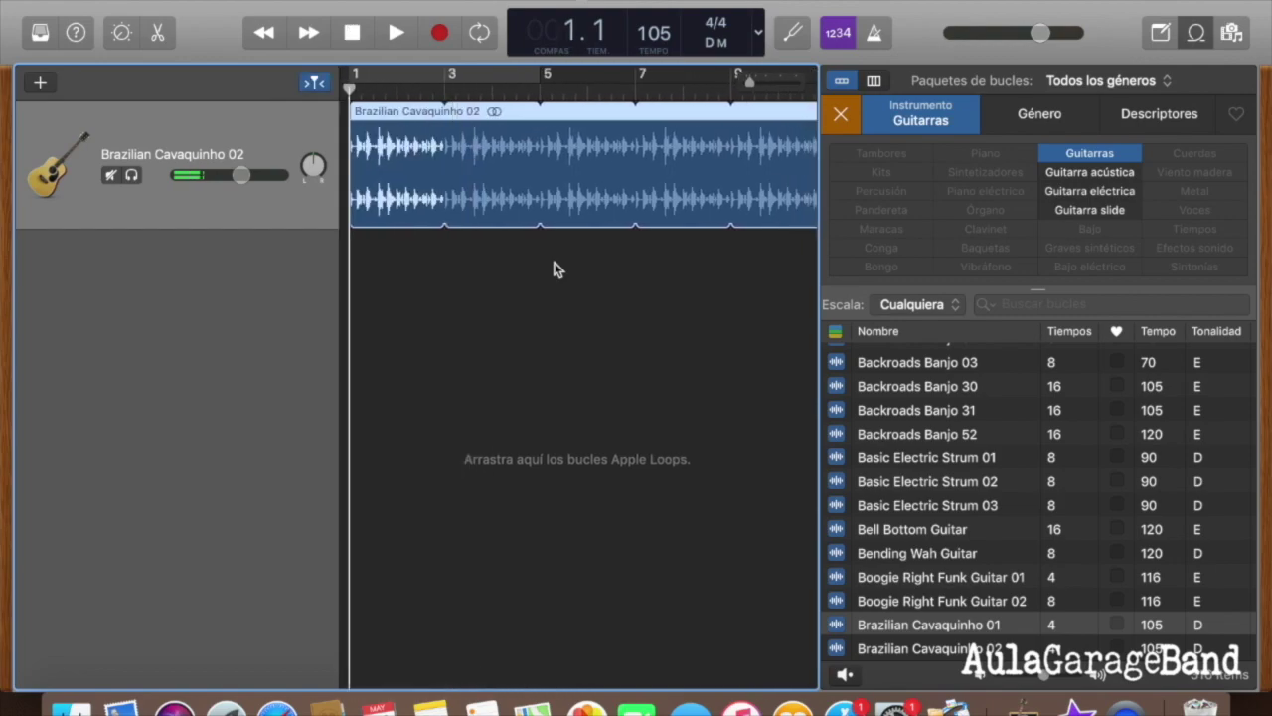
{"action": "key", "text": "space"}
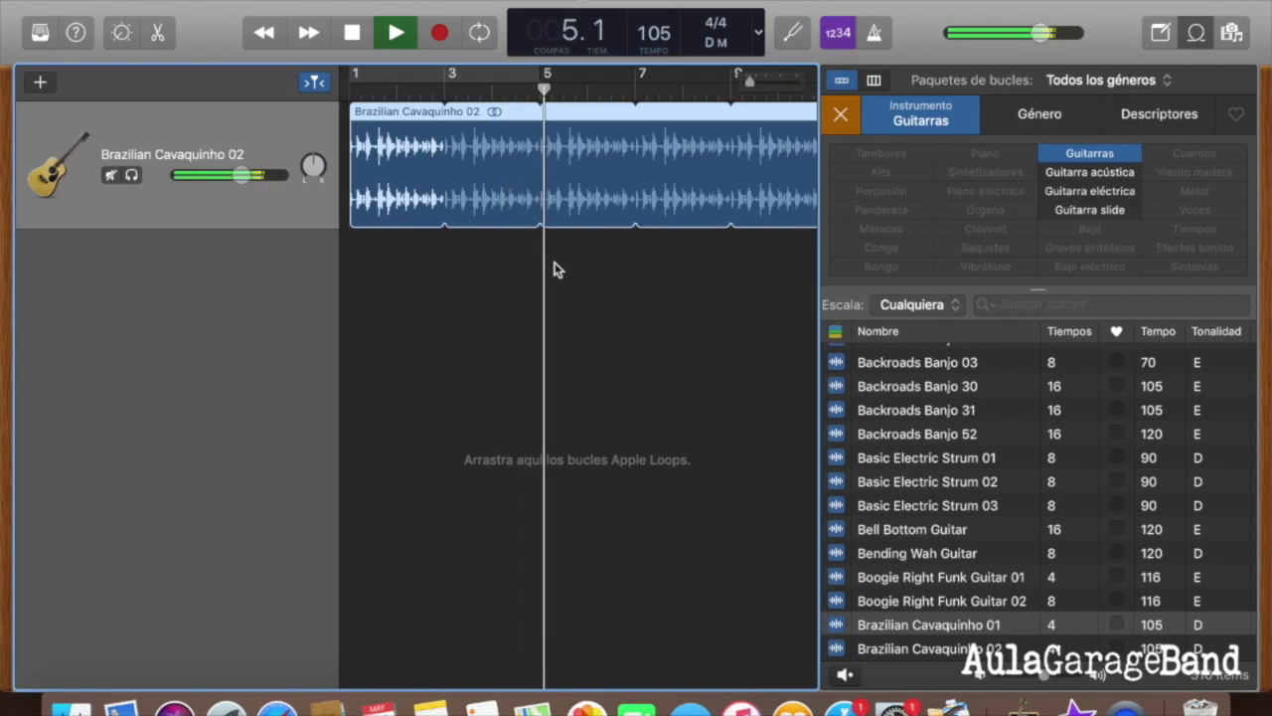
{"action": "key", "text": "space"}
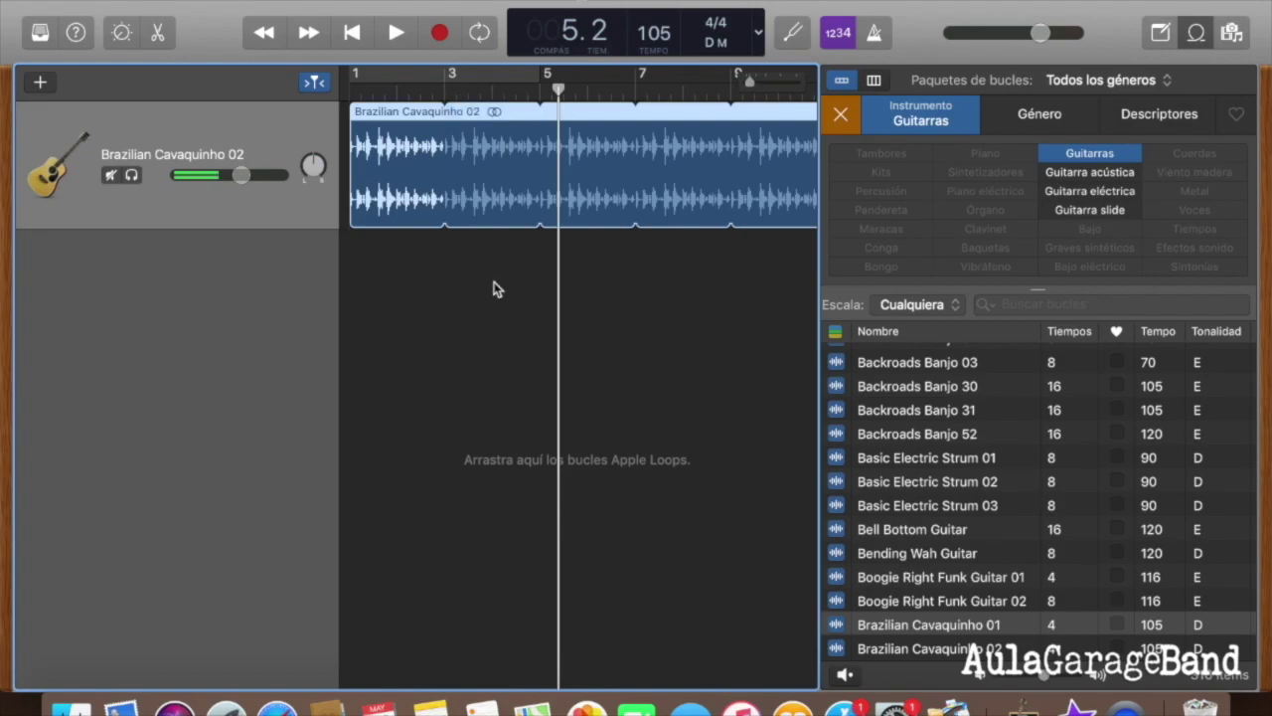
{"action": "key", "text": "Return"}
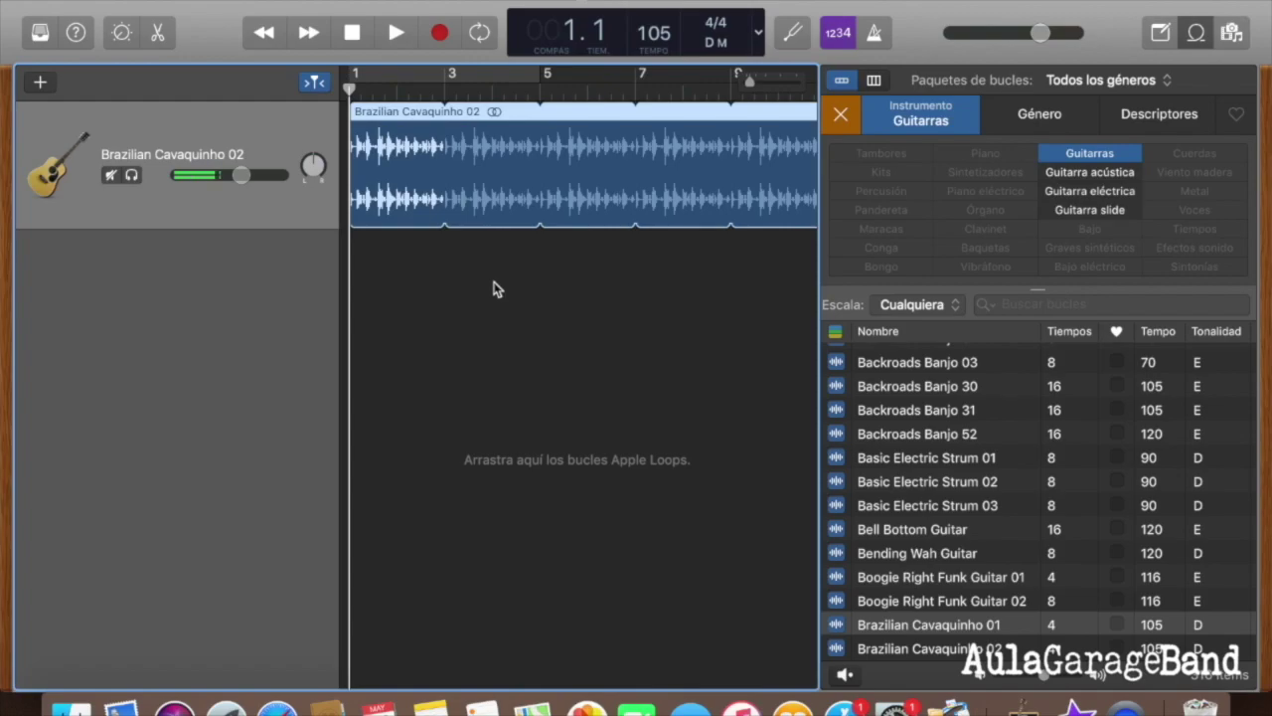
Clear the Guitarras filter and hide the Loop Browser
{"action": "left_click", "coordinate": [841, 116]}
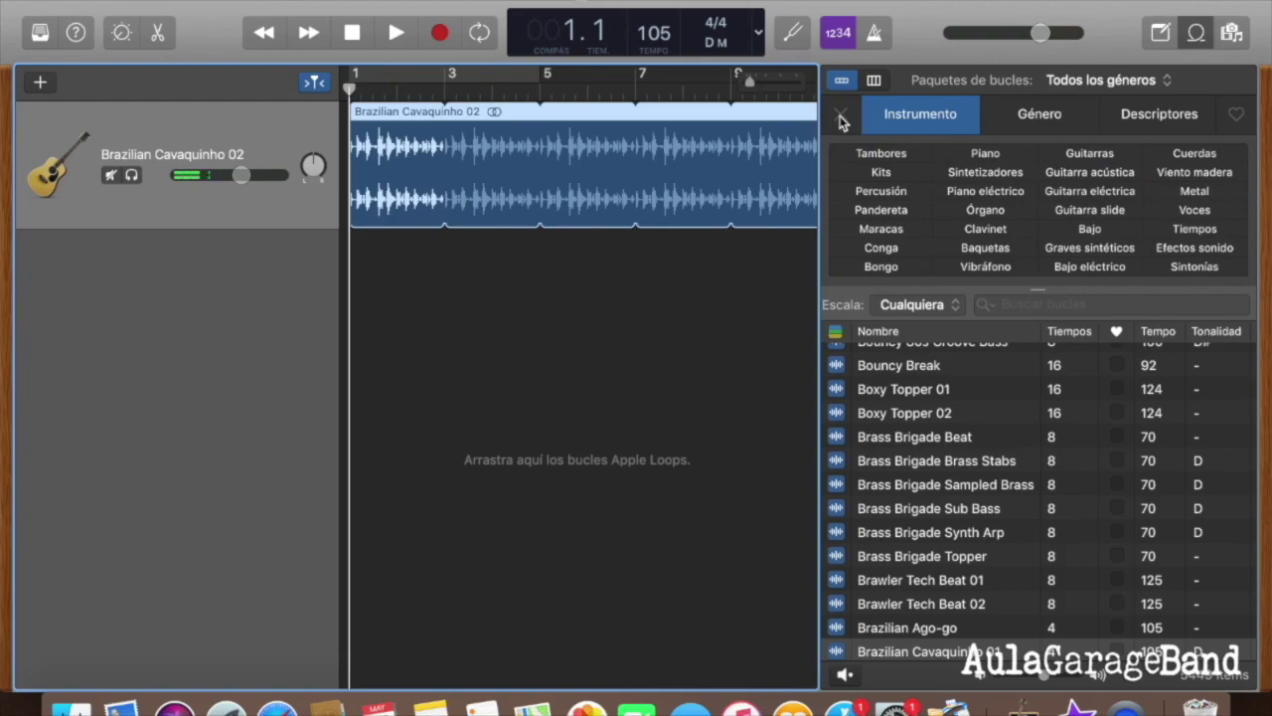
{"action": "left_click", "coordinate": [1197, 34]}
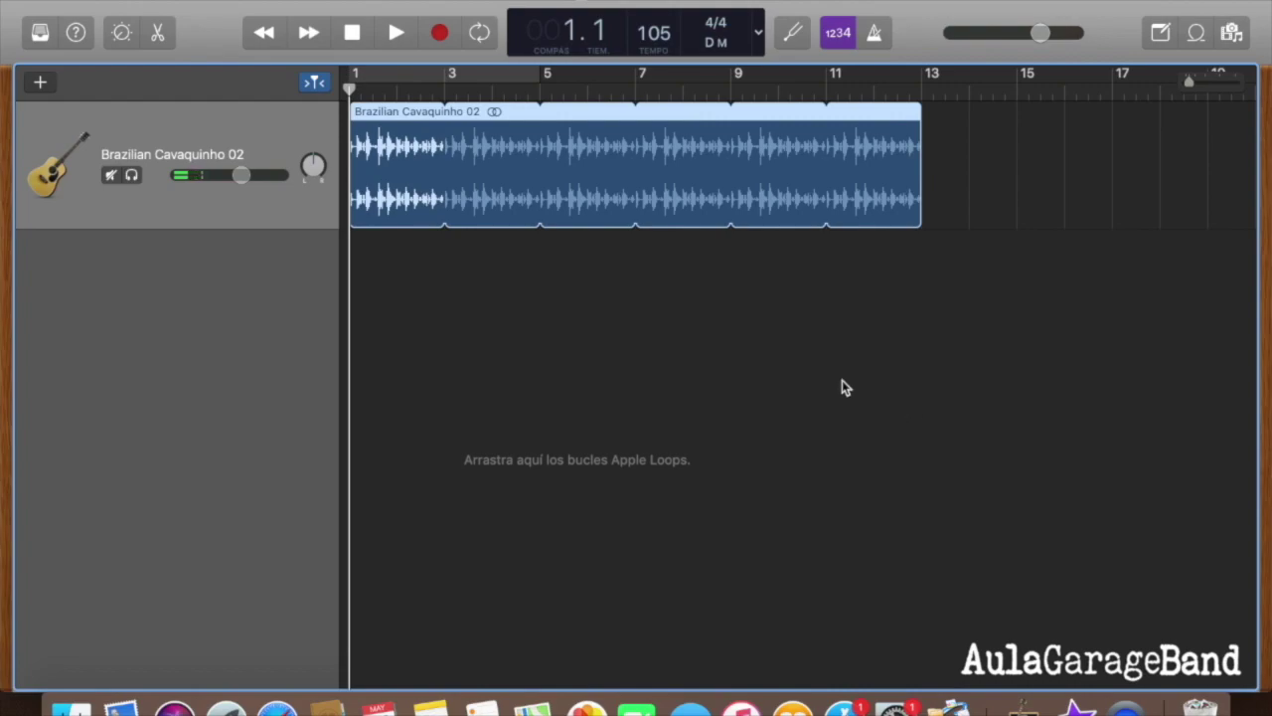
{"action": "key", "text": "super+Left"}
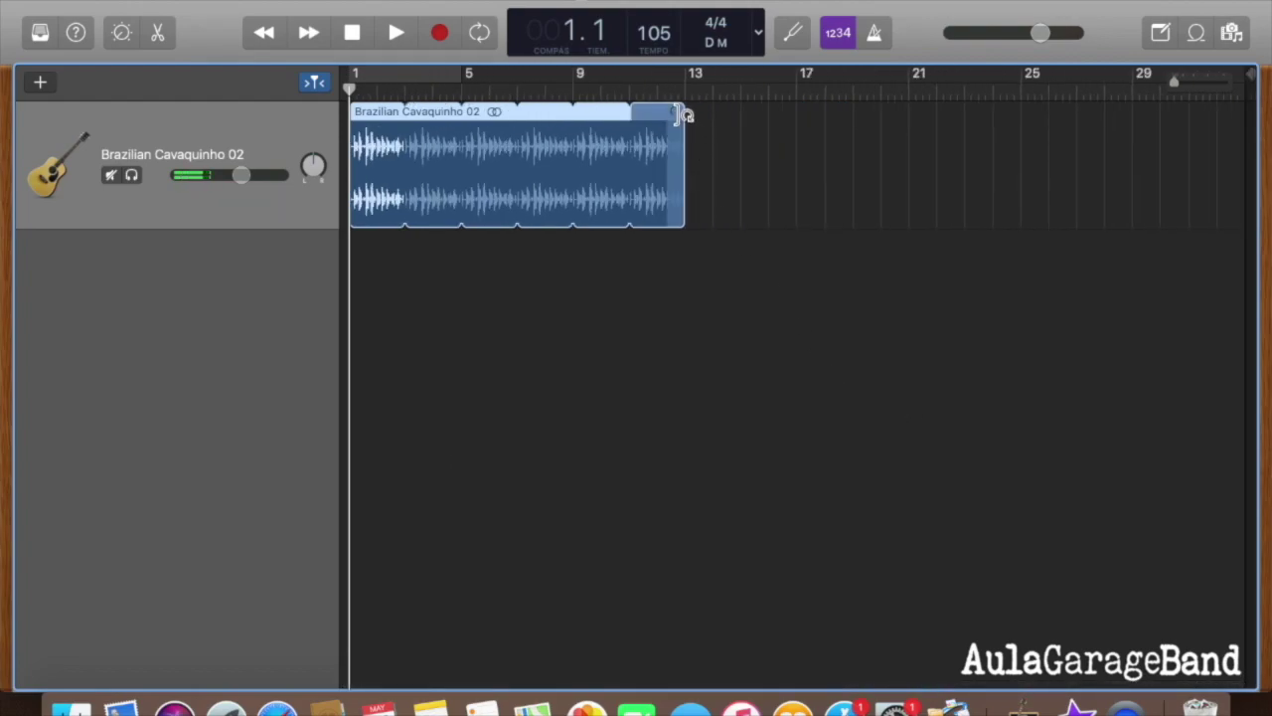
Extend the looped Brazilian Cavaquinho region so that it repeats up to bar 25
{"action": "left_click_drag", "start_coordinate": [689, 114], "coordinate": [1027, 114]}
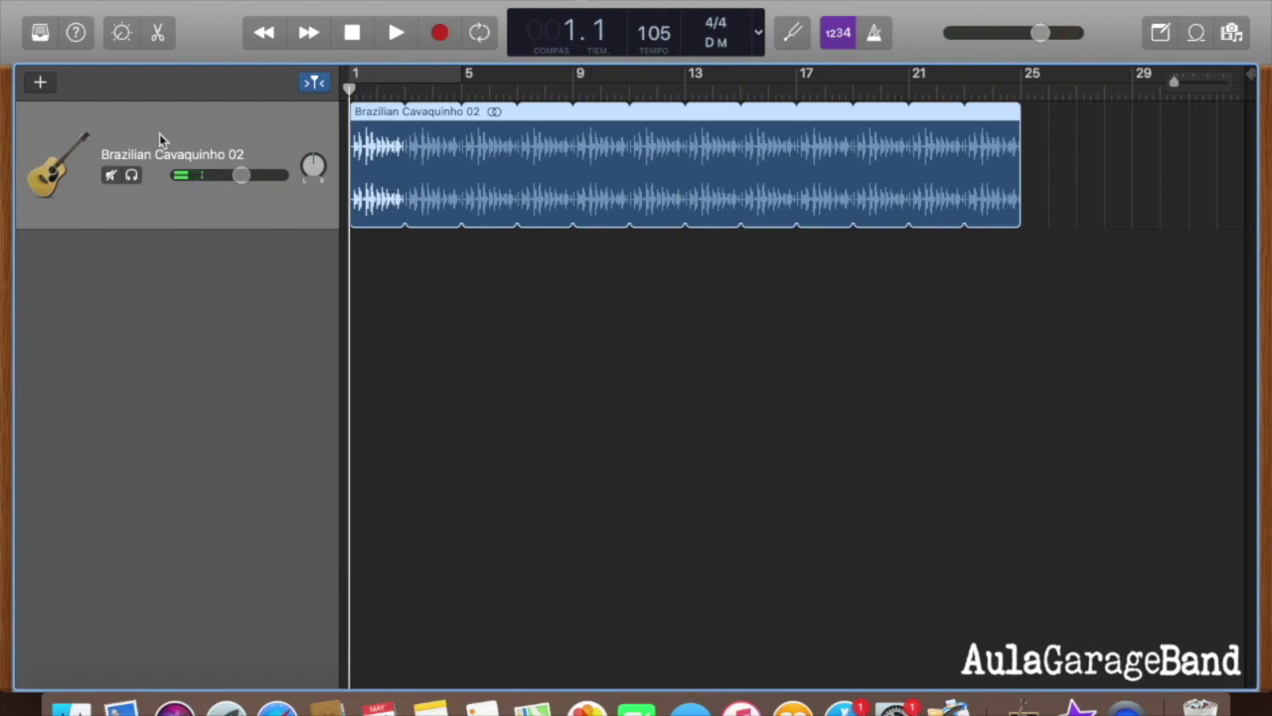
{"action": "left_click", "coordinate": [41, 86]}
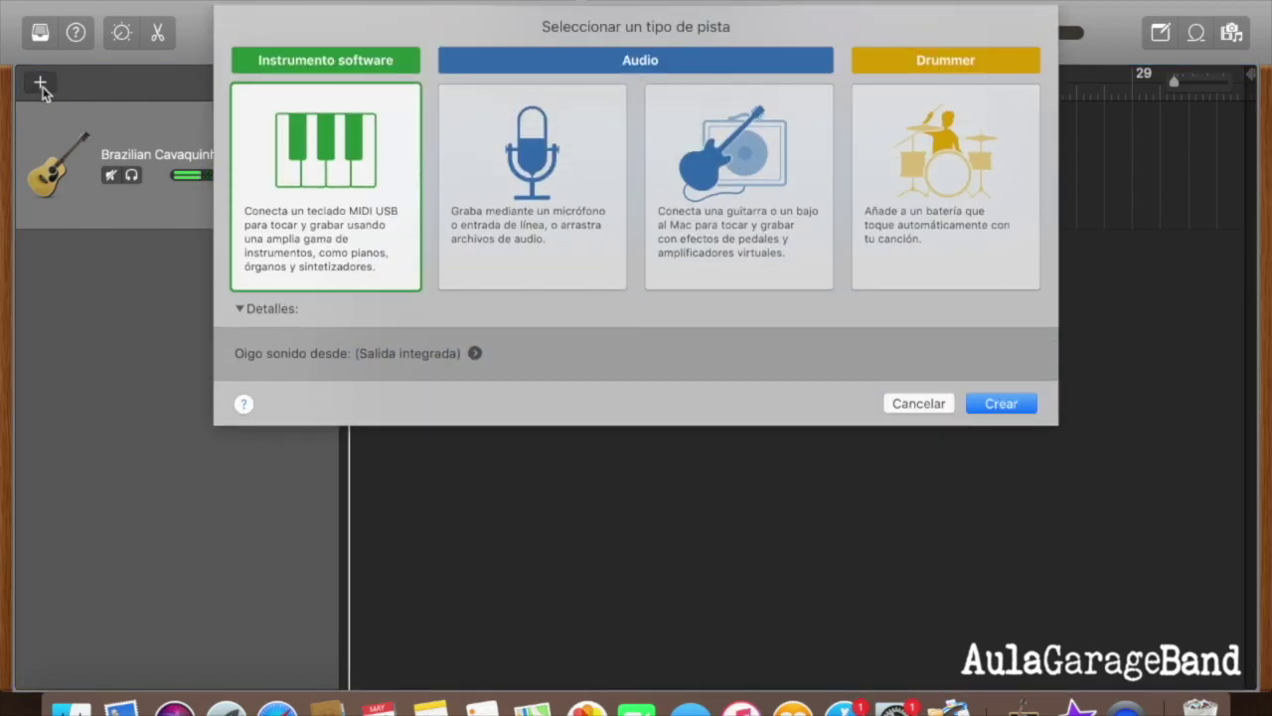
{"action": "left_click", "coordinate": [918, 403]}
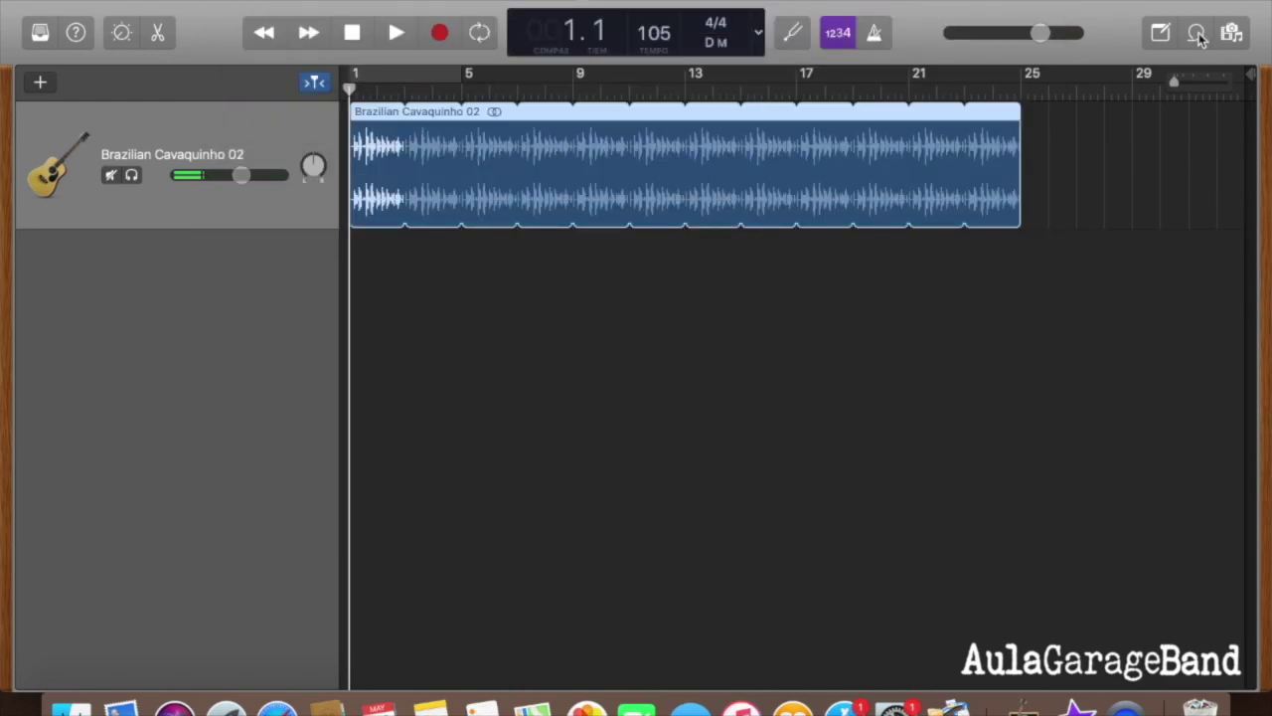
Show the Loop Browser and filter the loops by the Tambores instrument
{"action": "left_click", "coordinate": [1196, 33]}
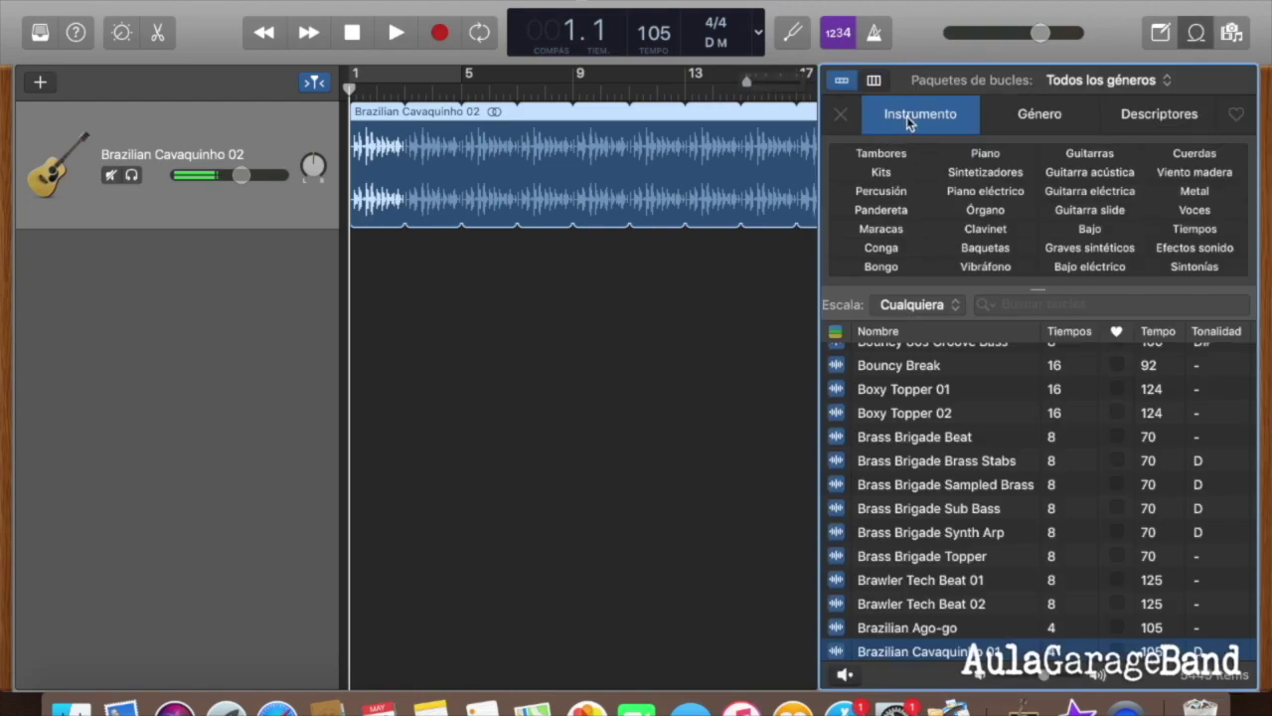
{"action": "left_click", "coordinate": [875, 157]}
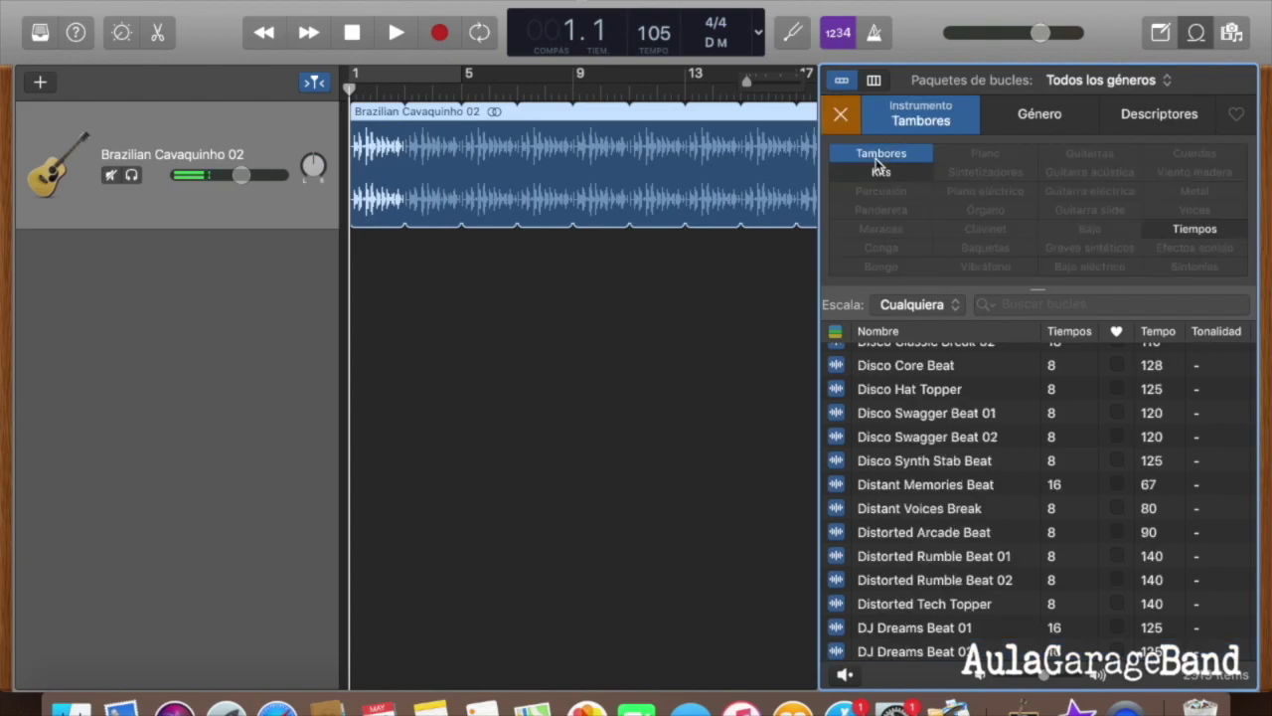
Look through the list of drum loops, comparing the audio loops and the Drummer loops with their beats and tempos
{"action": "scroll", "coordinate": [938, 447], "scroll_direction": "up", "scroll_amount": 15}
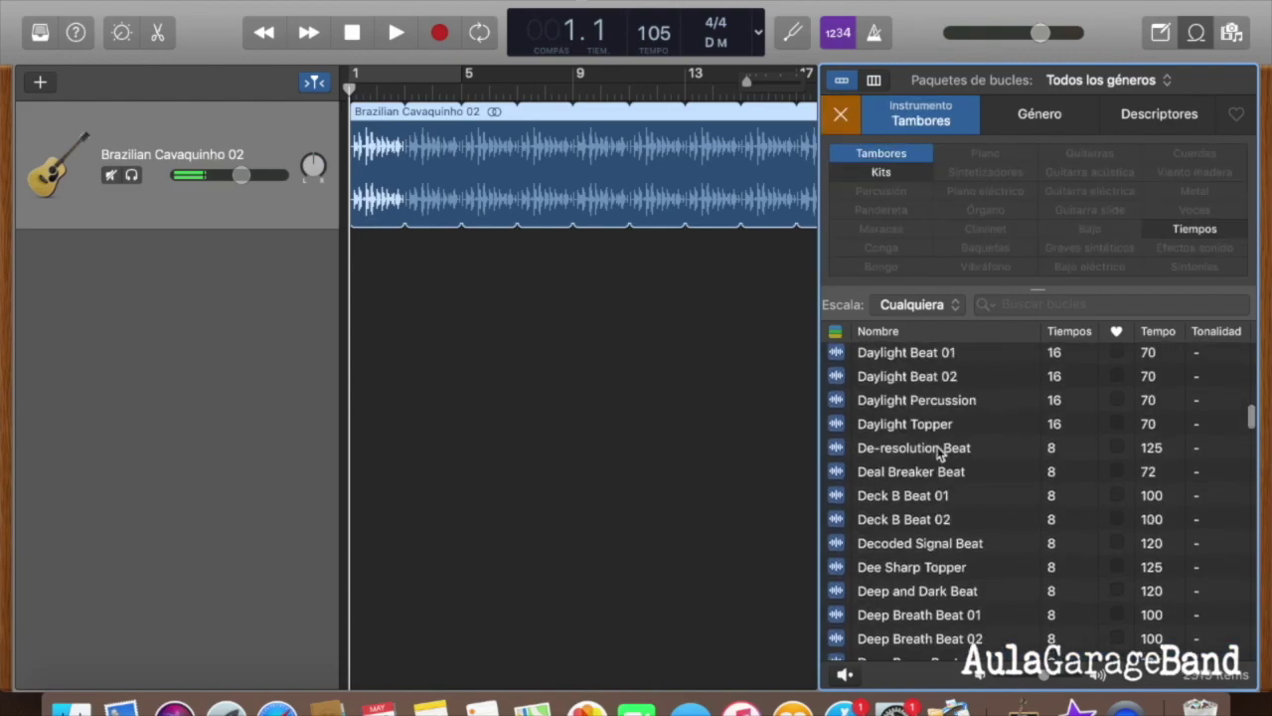
{"action": "scroll", "coordinate": [937, 452], "scroll_direction": "up", "scroll_amount": 20}
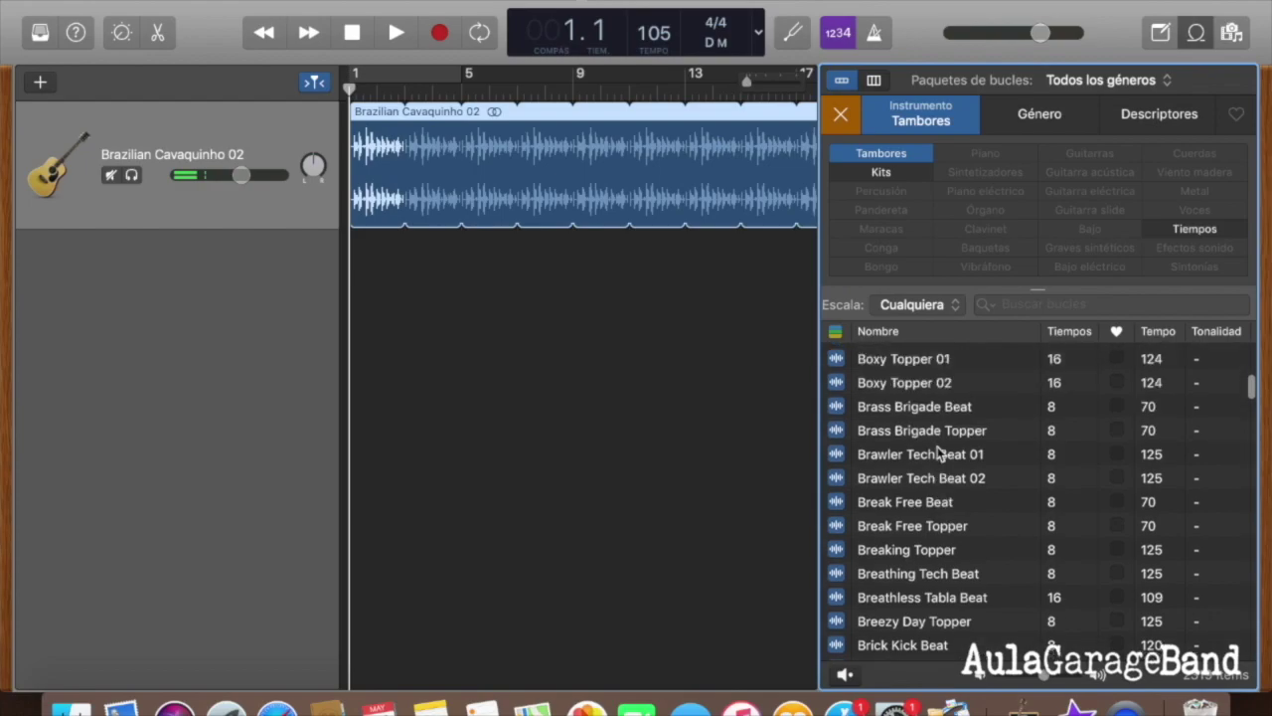
{"action": "scroll", "coordinate": [937, 447], "scroll_direction": "up", "scroll_amount": 10}
{"action": "scroll", "coordinate": [938, 446], "scroll_direction": "down", "scroll_amount": 20}
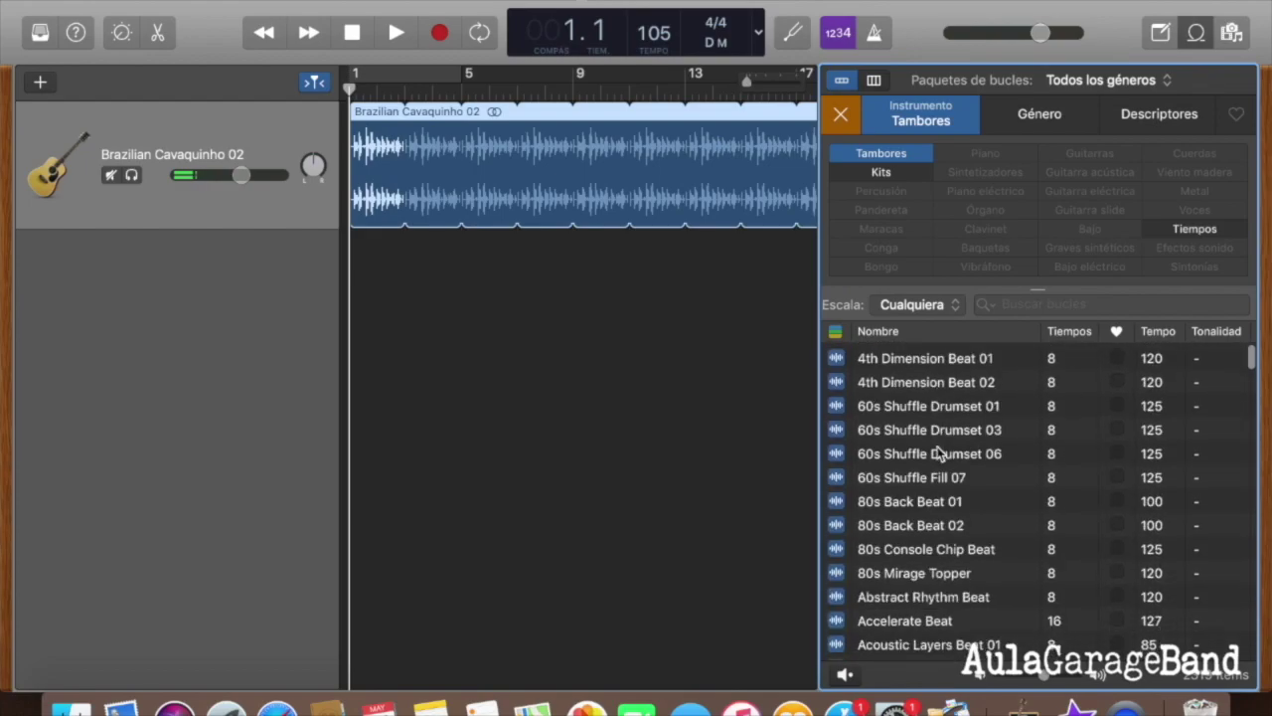
{"action": "scroll", "coordinate": [937, 446], "scroll_direction": "down", "scroll_amount": 20}
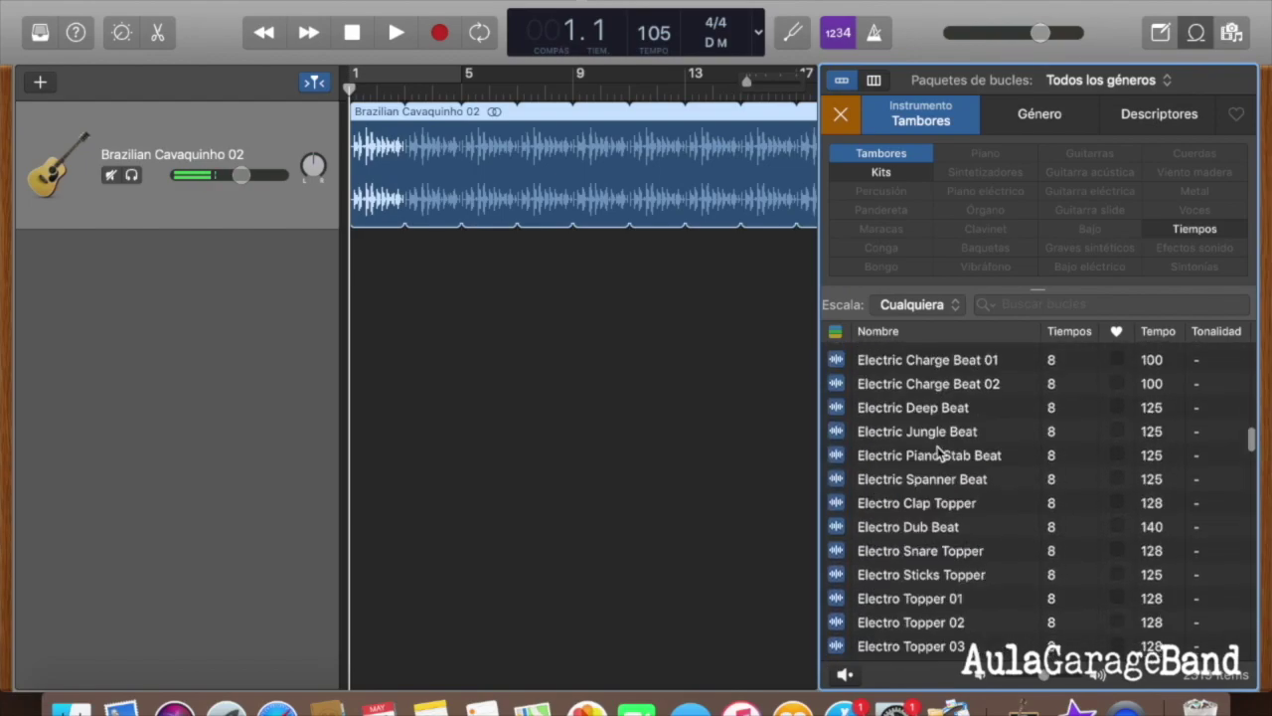
{"action": "scroll", "coordinate": [937, 449], "scroll_direction": "down", "scroll_amount": 10}
{"action": "scroll", "coordinate": [937, 449], "scroll_direction": "up", "scroll_amount": 20}
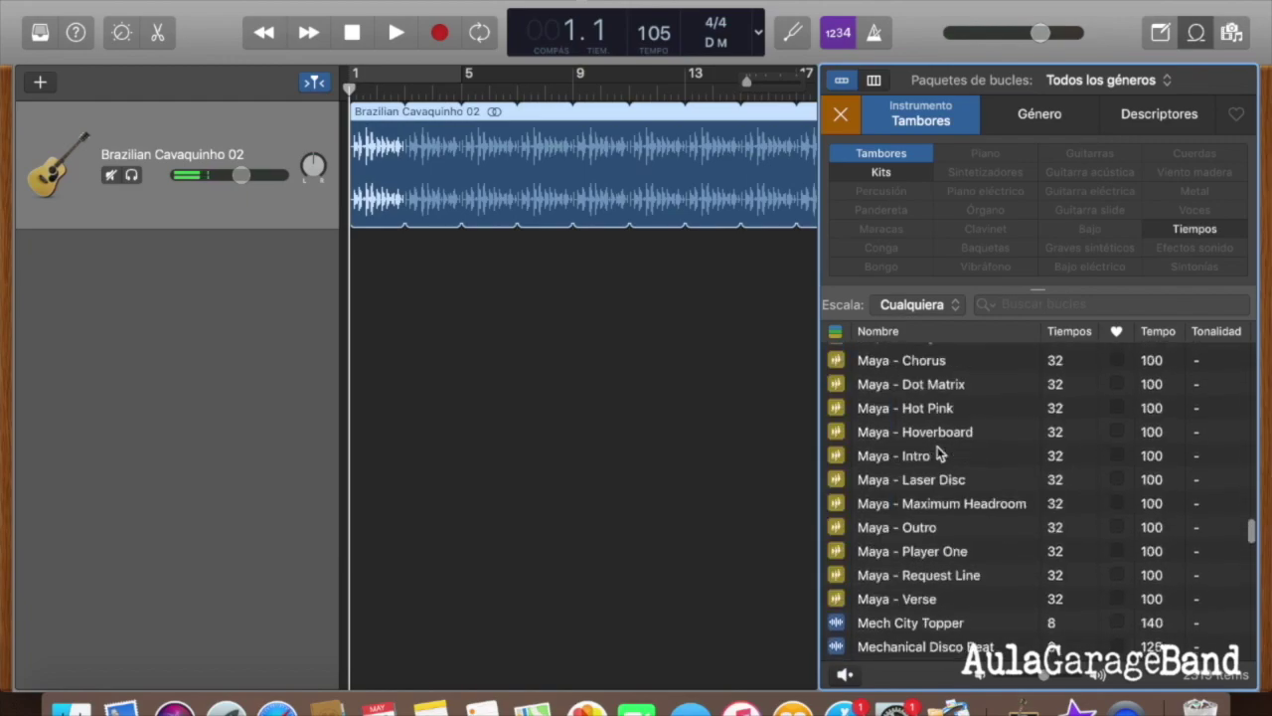
{"action": "scroll", "coordinate": [937, 452], "scroll_direction": "up", "scroll_amount": 20}
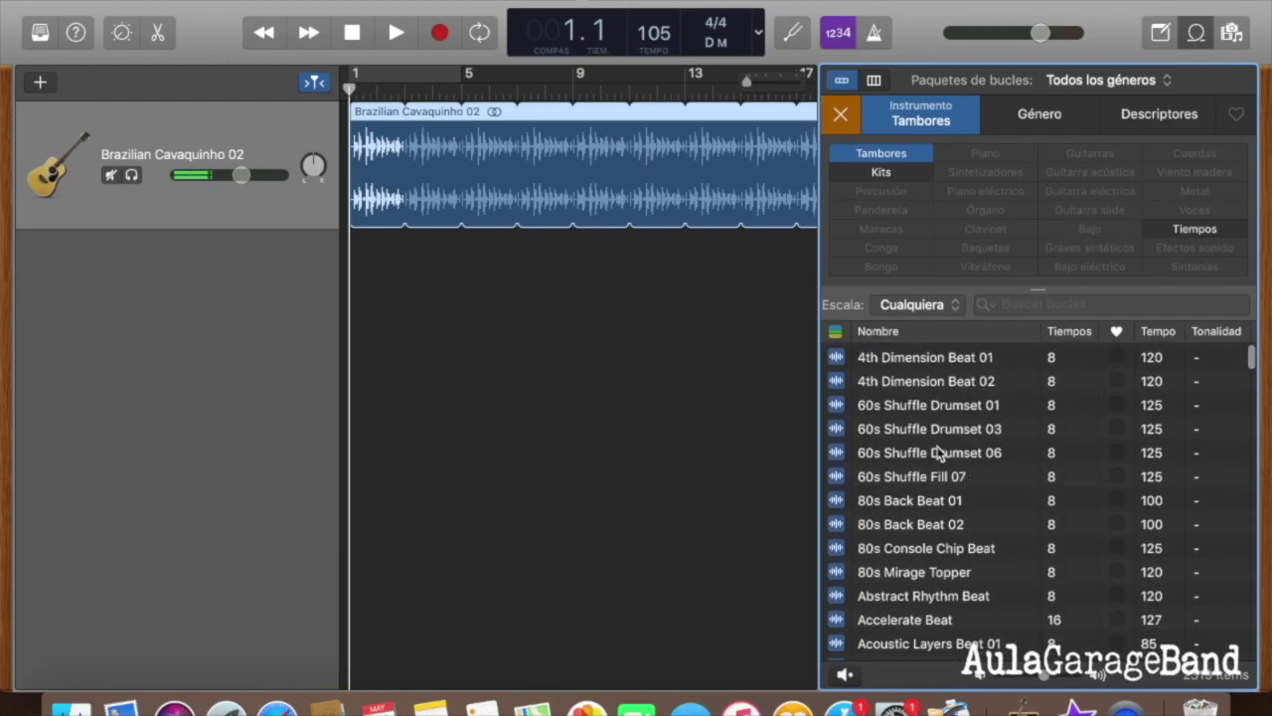
{"action": "scroll", "coordinate": [937, 453], "scroll_direction": "up", "scroll_amount": 3}
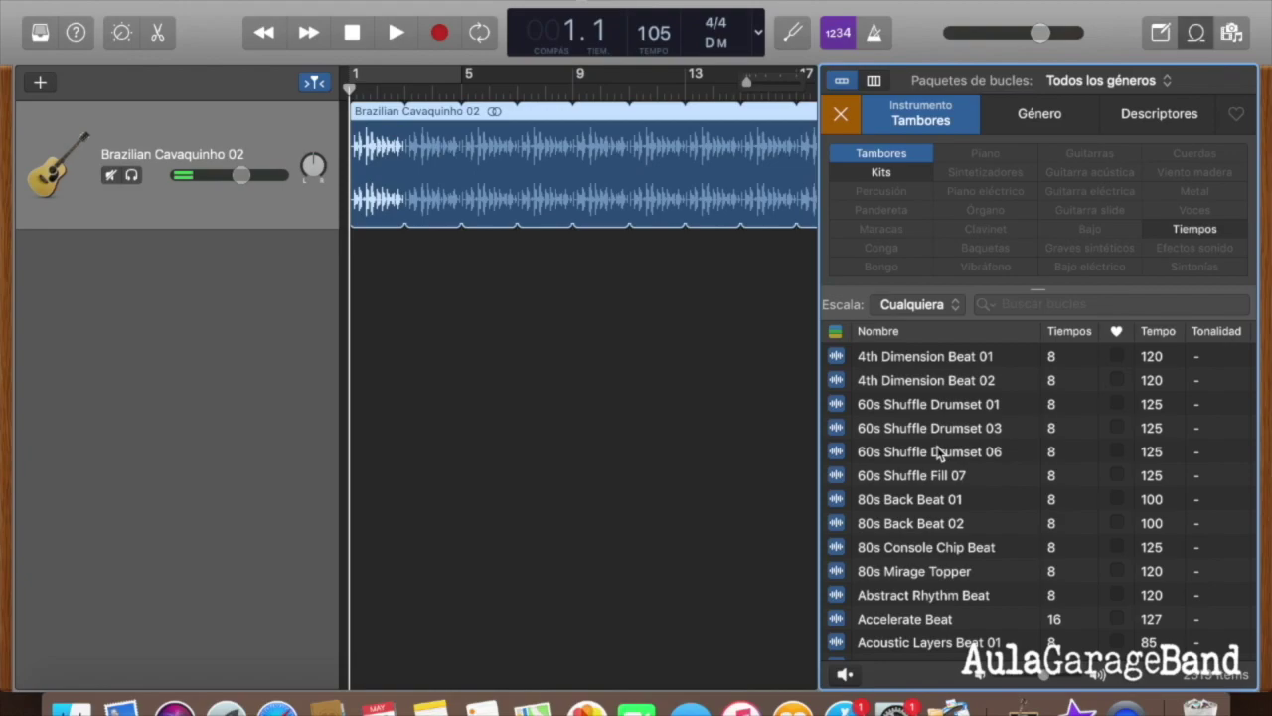
{"action": "scroll", "coordinate": [1083, 482], "scroll_direction": "down", "scroll_amount": 5}
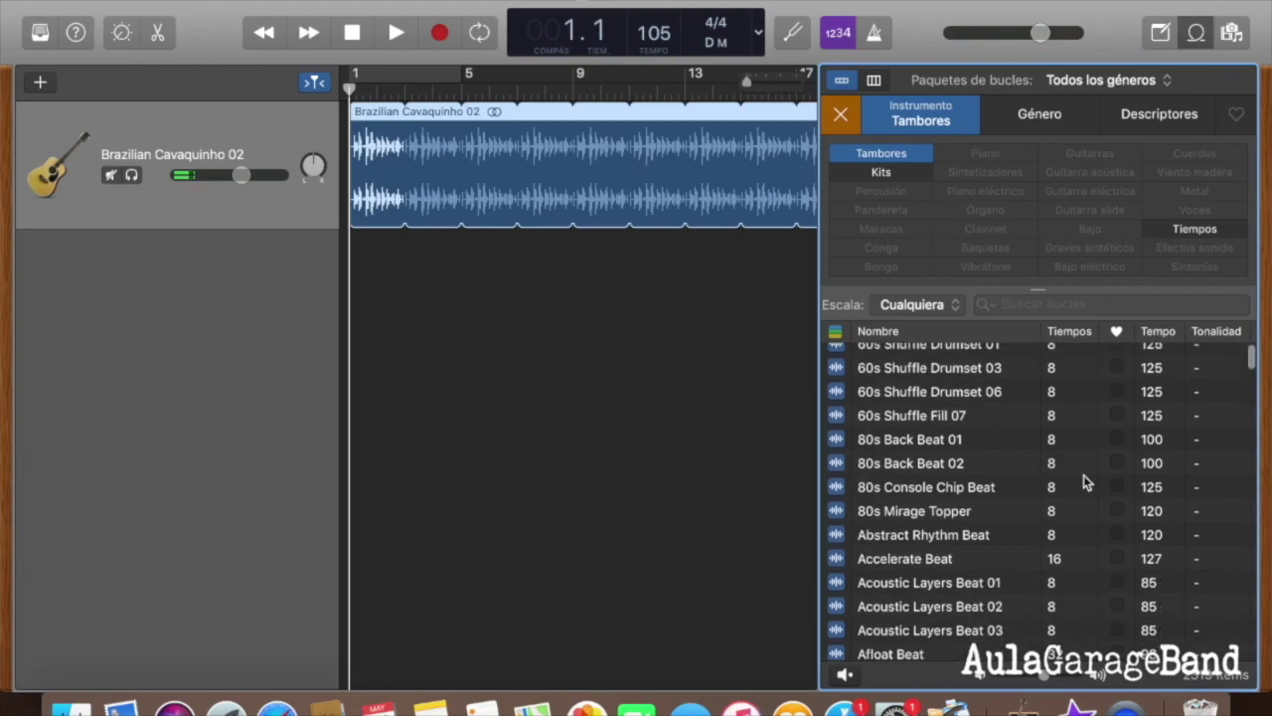
{"action": "scroll", "coordinate": [1083, 481], "scroll_direction": "down", "scroll_amount": 8}
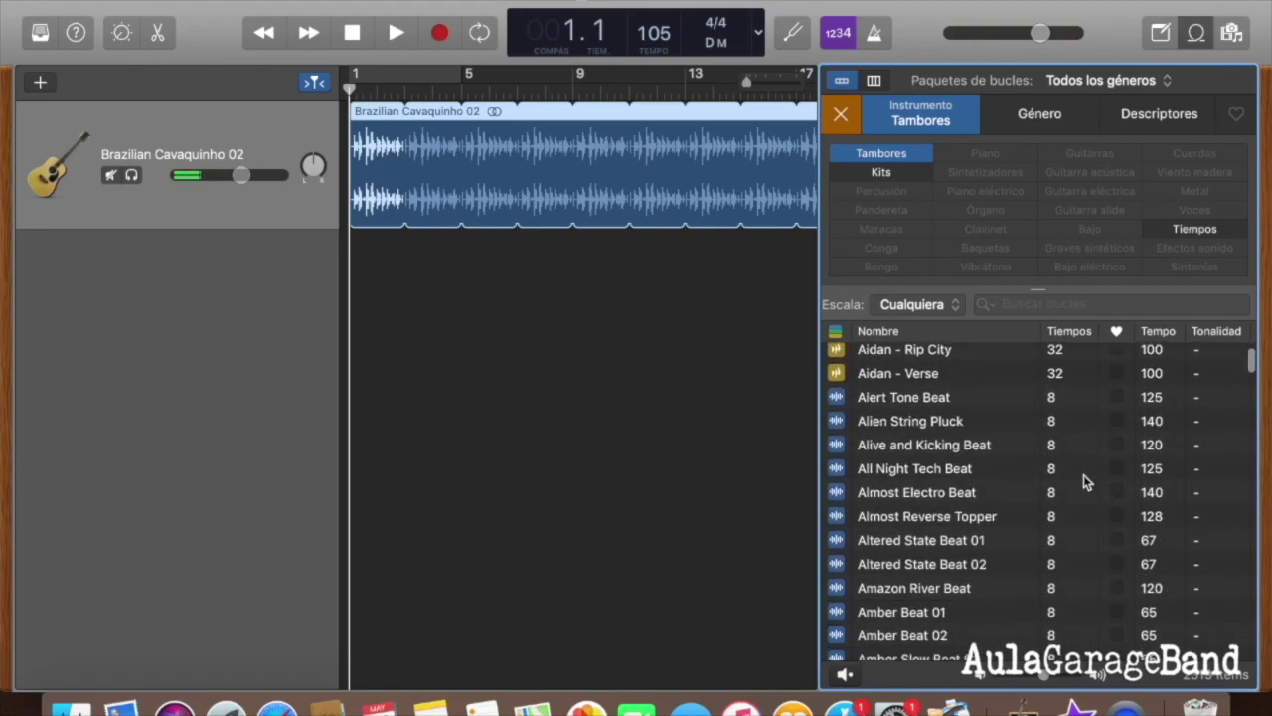
{"action": "scroll", "coordinate": [1084, 480], "scroll_direction": "down", "scroll_amount": 7}
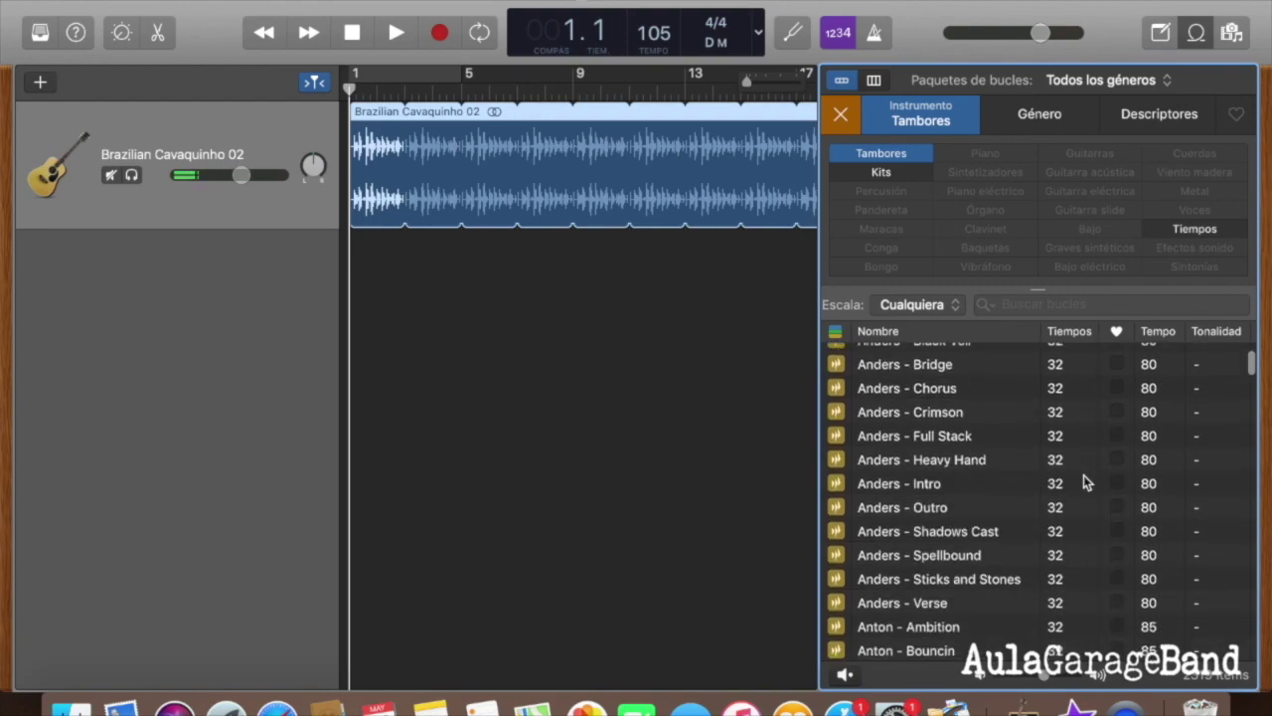
{"action": "scroll", "coordinate": [1083, 474], "scroll_direction": "down", "scroll_amount": 5}
{"action": "scroll", "coordinate": [1084, 474], "scroll_direction": "up", "scroll_amount": 3}
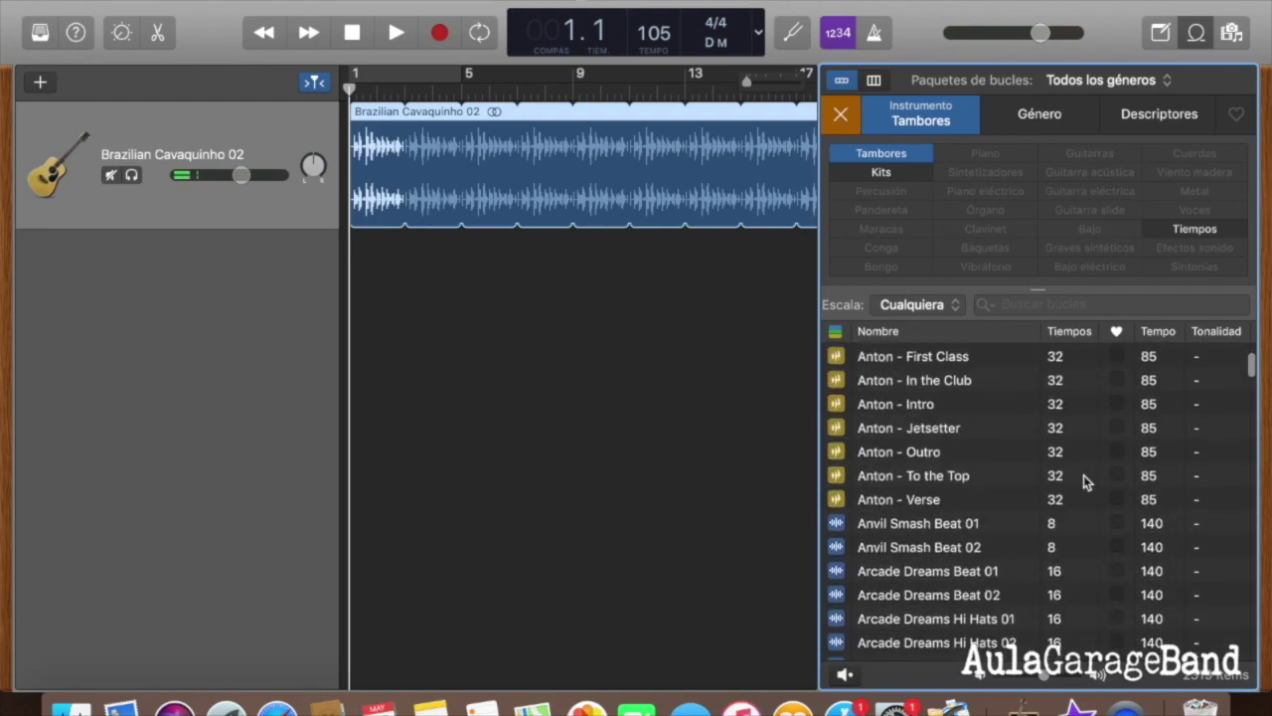
{"action": "scroll", "coordinate": [895, 467], "scroll_direction": "down", "scroll_amount": 3}
{"action": "scroll", "coordinate": [934, 512], "scroll_direction": "up", "scroll_amount": 2}
{"action": "scroll", "coordinate": [935, 510], "scroll_direction": "up", "scroll_amount": 4}
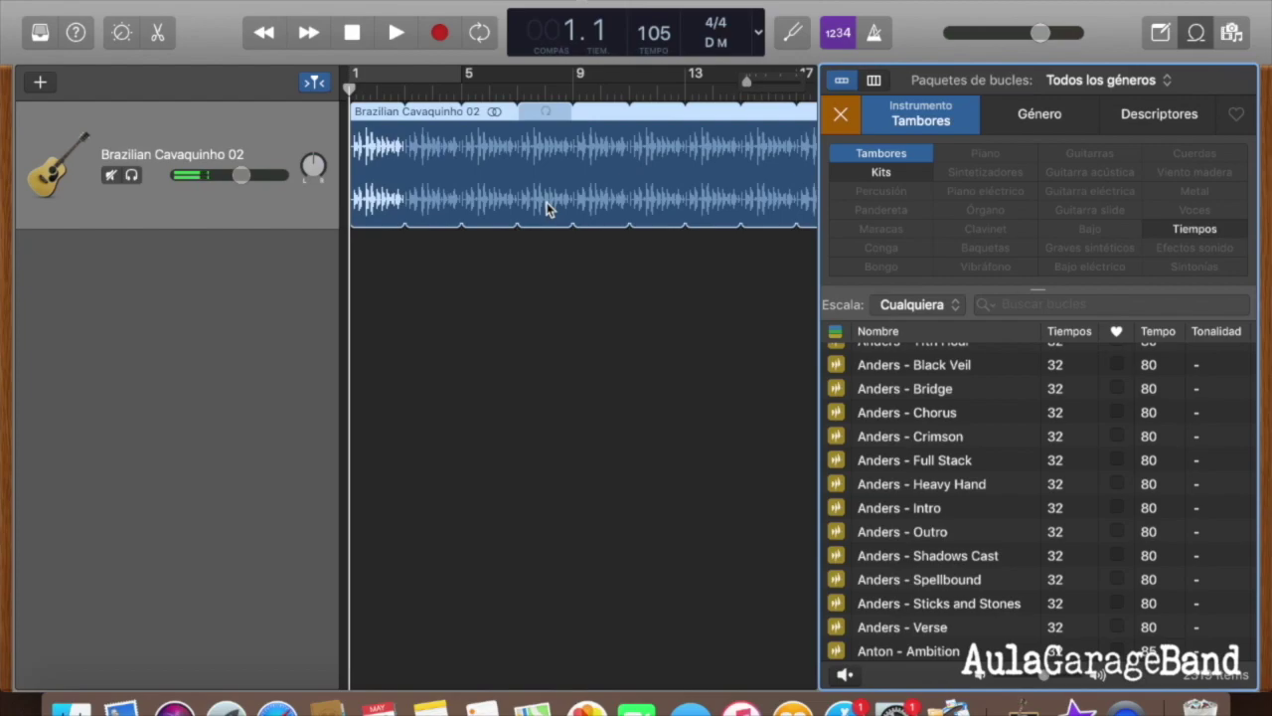
Try the Anders - Bridge loop as a new Drummer track at bar 1, and delete that track with its region
{"action": "left_click_drag", "start_coordinate": [905, 390], "coordinate": [346, 289]}
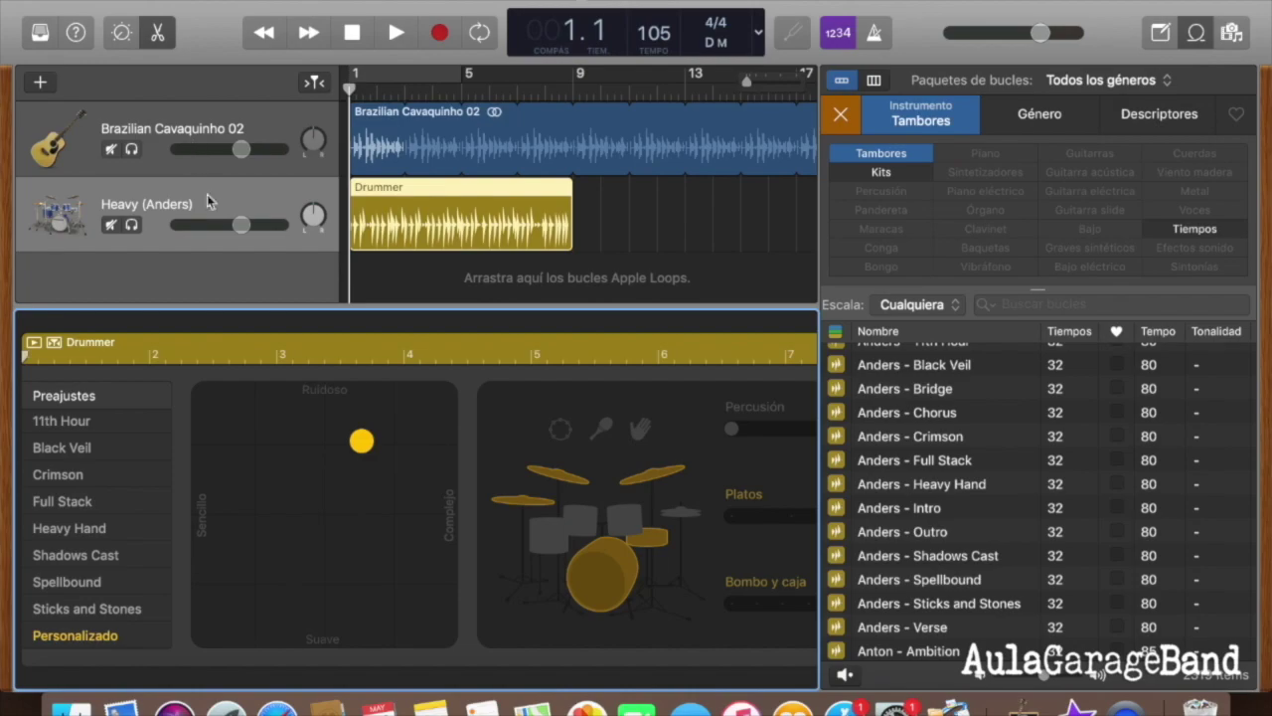
{"action": "left_click", "coordinate": [234, 196]}
{"action": "right_click", "coordinate": [236, 196]}
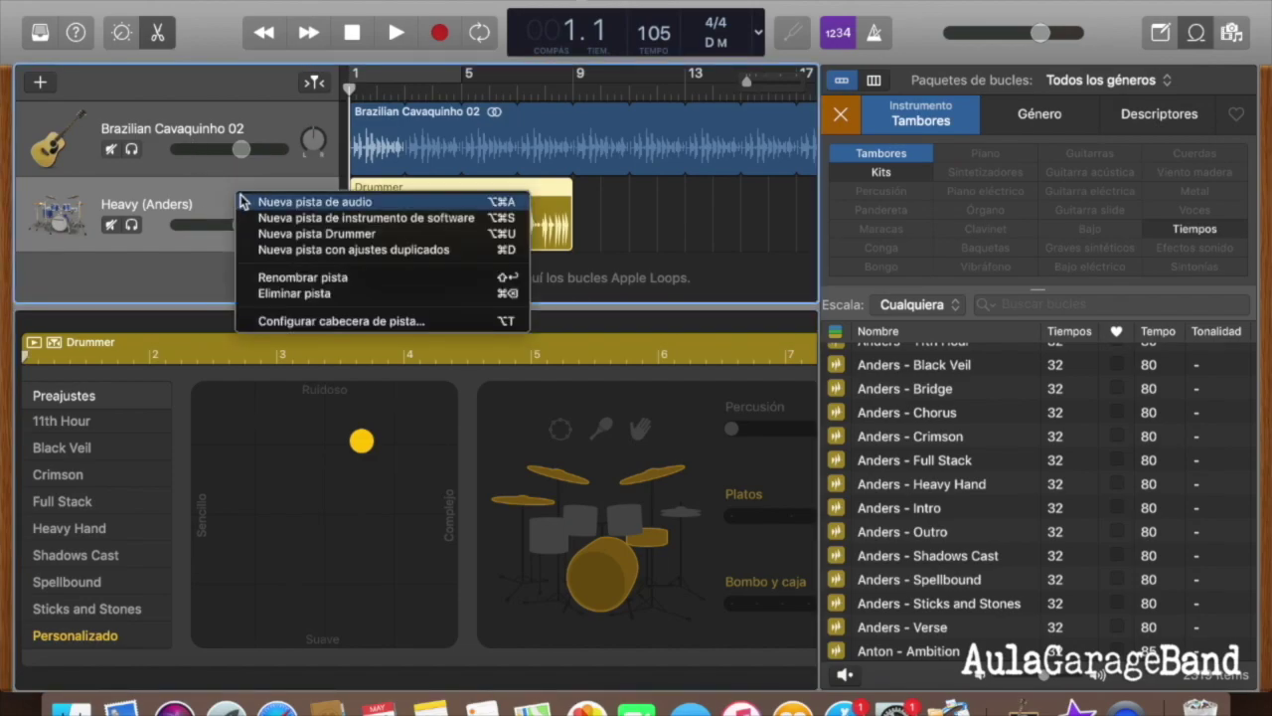
{"action": "left_click", "coordinate": [296, 296]}
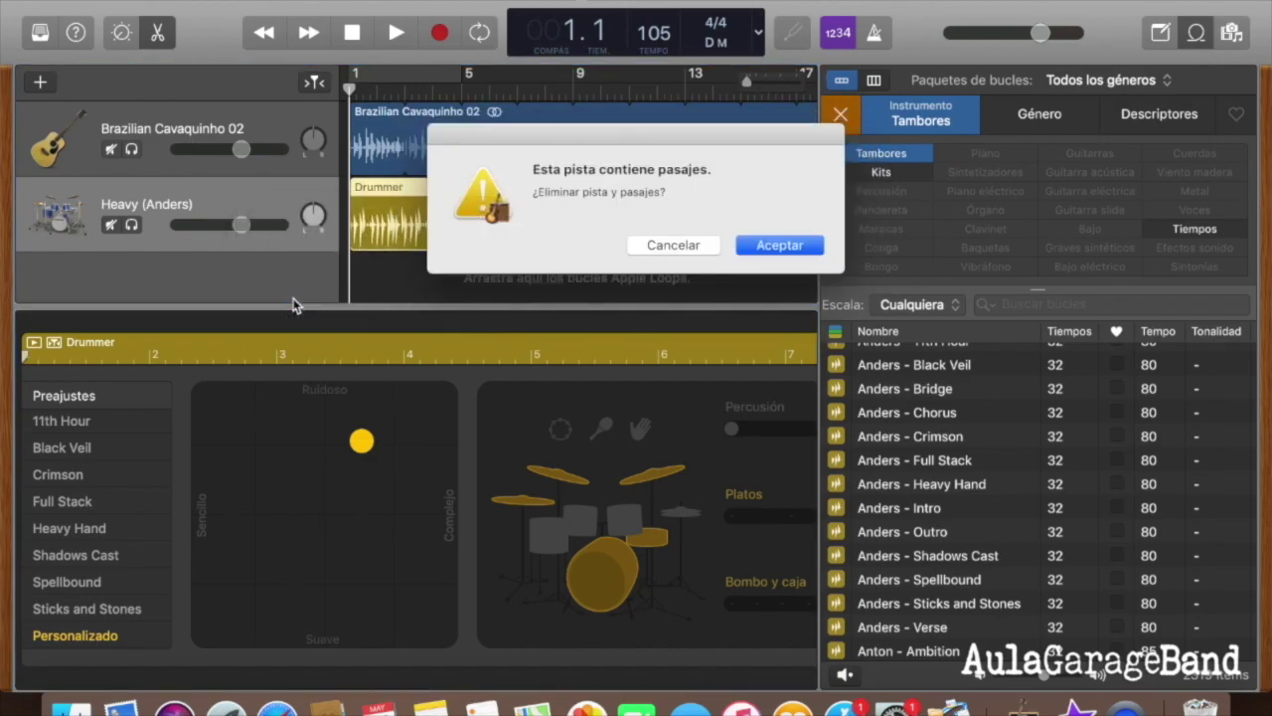
{"action": "left_click", "coordinate": [774, 245]}
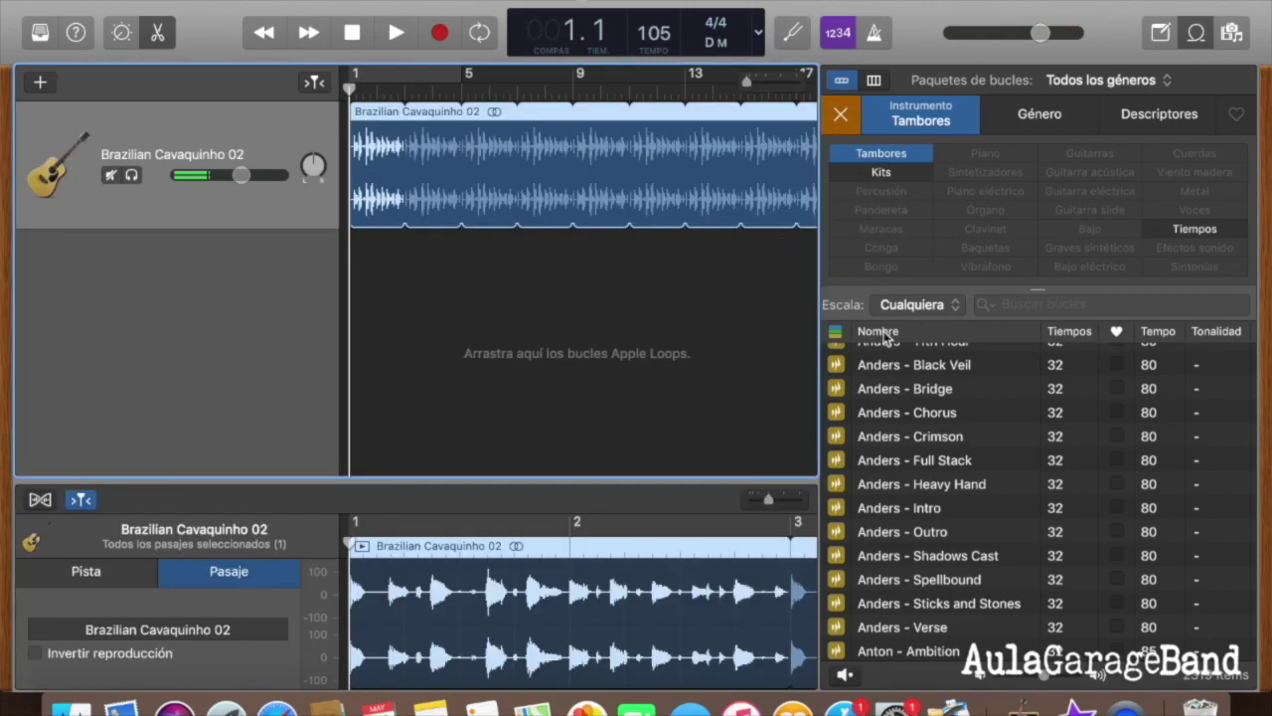
Add the Acoustic Layers Beat 01 loop at bar 1 on a new track below the guitar
{"action": "scroll", "coordinate": [925, 486], "scroll_direction": "down", "scroll_amount": 5}
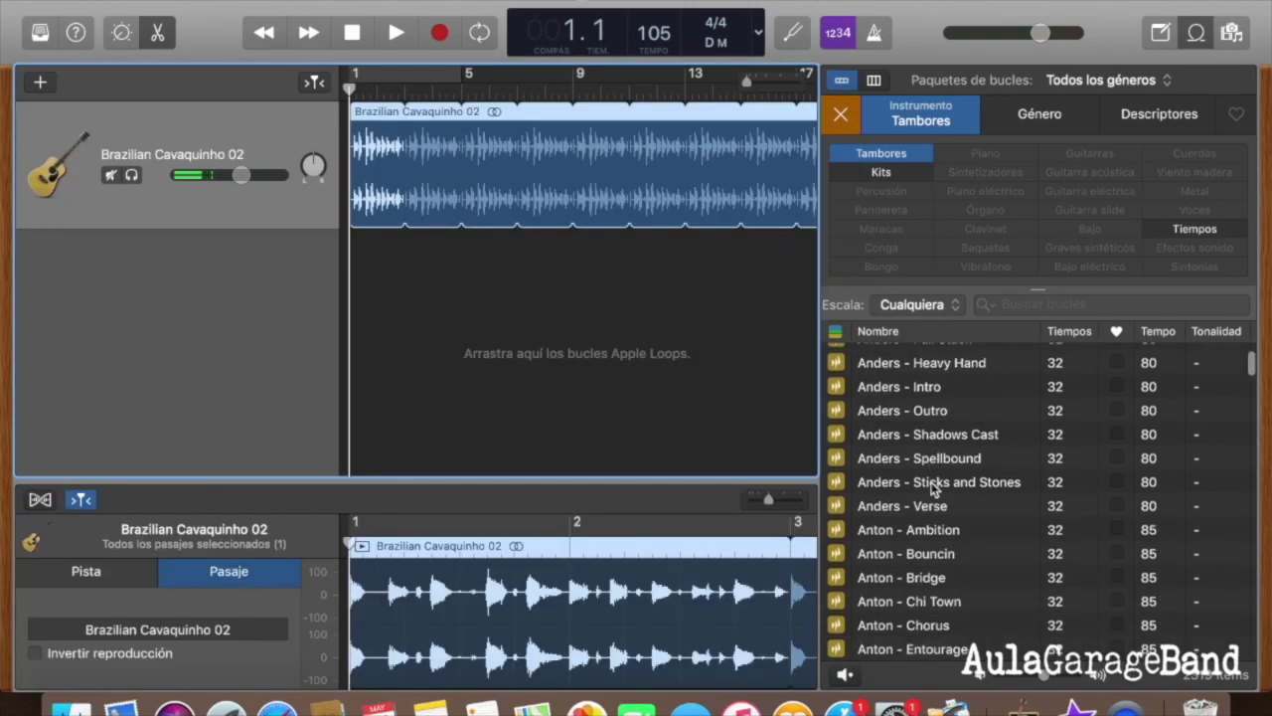
{"action": "scroll", "coordinate": [931, 484], "scroll_direction": "down", "scroll_amount": 10}
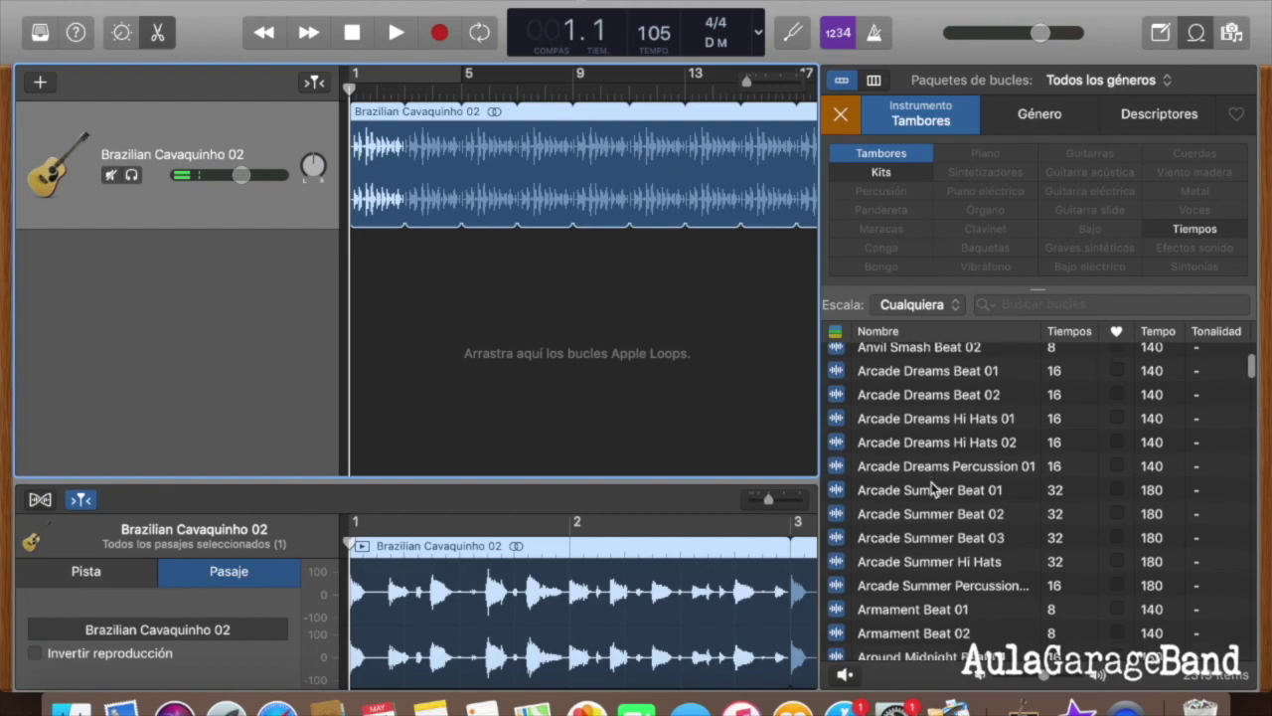
{"action": "scroll", "coordinate": [931, 484], "scroll_direction": "down", "scroll_amount": 4}
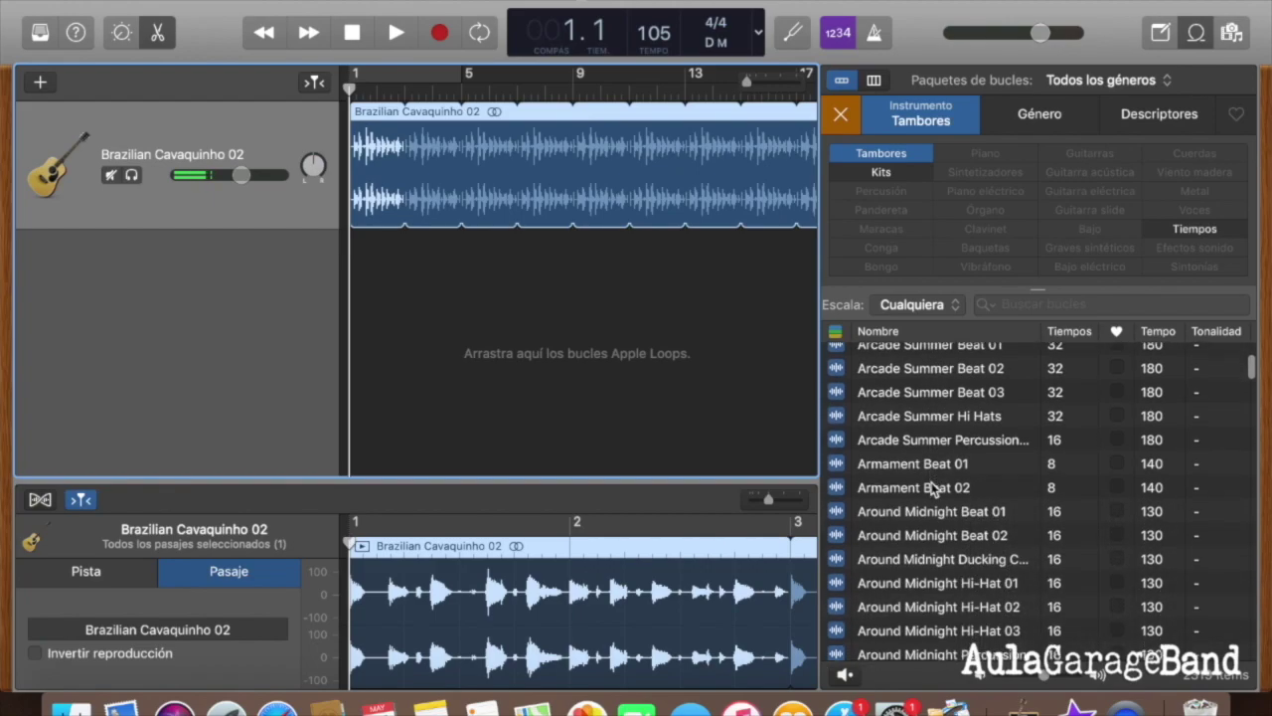
{"action": "scroll", "coordinate": [932, 482], "scroll_direction": "down", "scroll_amount": 1}
{"action": "scroll", "coordinate": [932, 484], "scroll_direction": "up", "scroll_amount": 10}
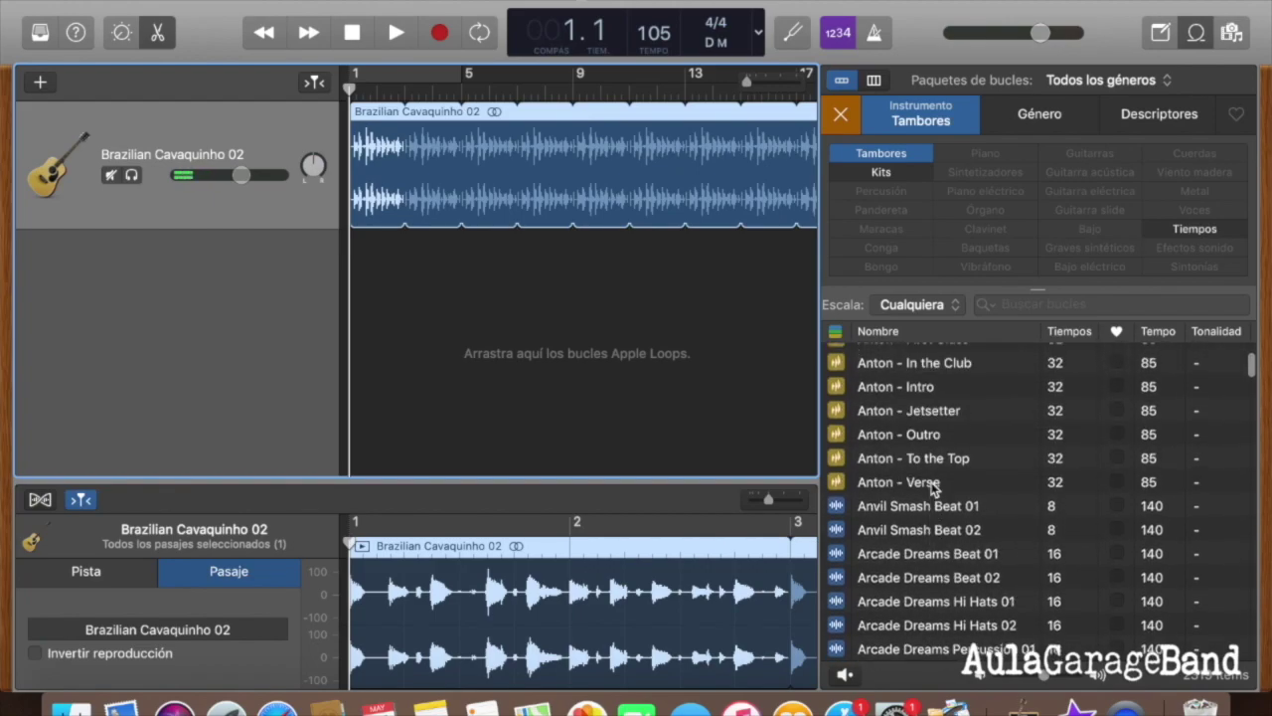
{"action": "scroll", "coordinate": [932, 487], "scroll_direction": "up", "scroll_amount": 15}
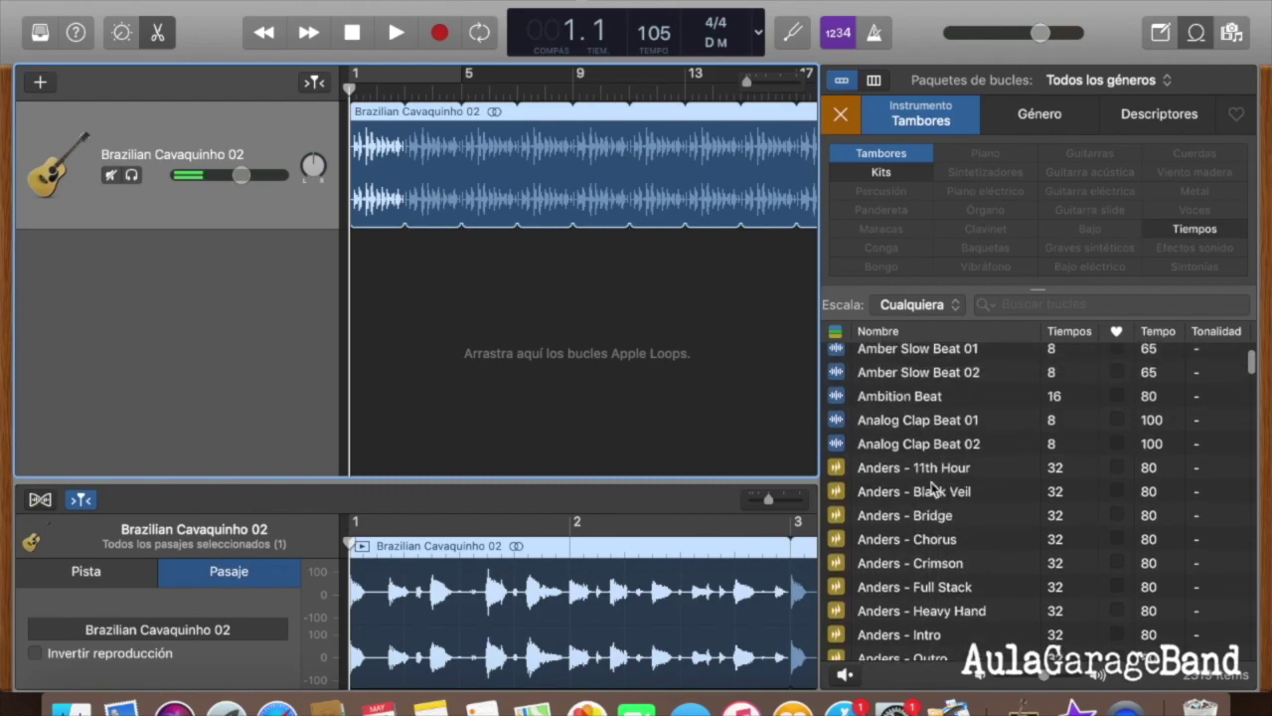
{"action": "scroll", "coordinate": [932, 484], "scroll_direction": "up", "scroll_amount": 6}
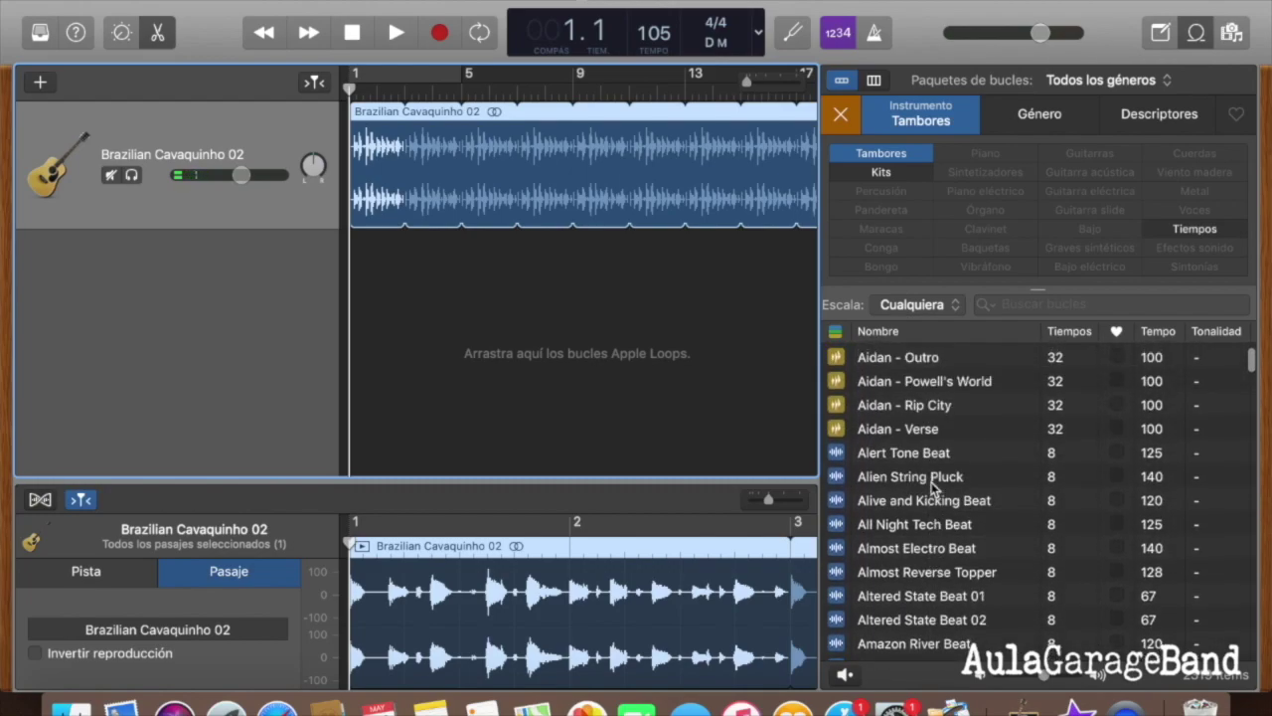
{"action": "scroll", "coordinate": [932, 484], "scroll_direction": "up", "scroll_amount": 8}
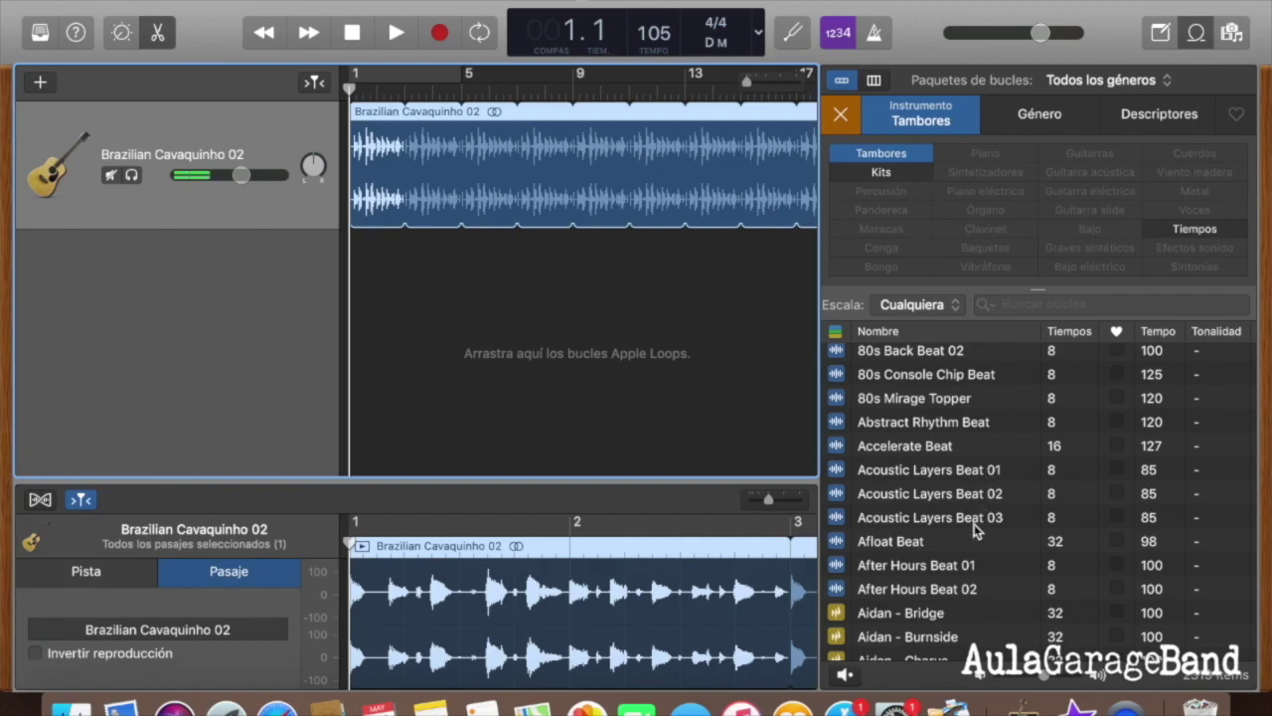
{"action": "left_click_drag", "start_coordinate": [884, 471], "coordinate": [354, 286]}
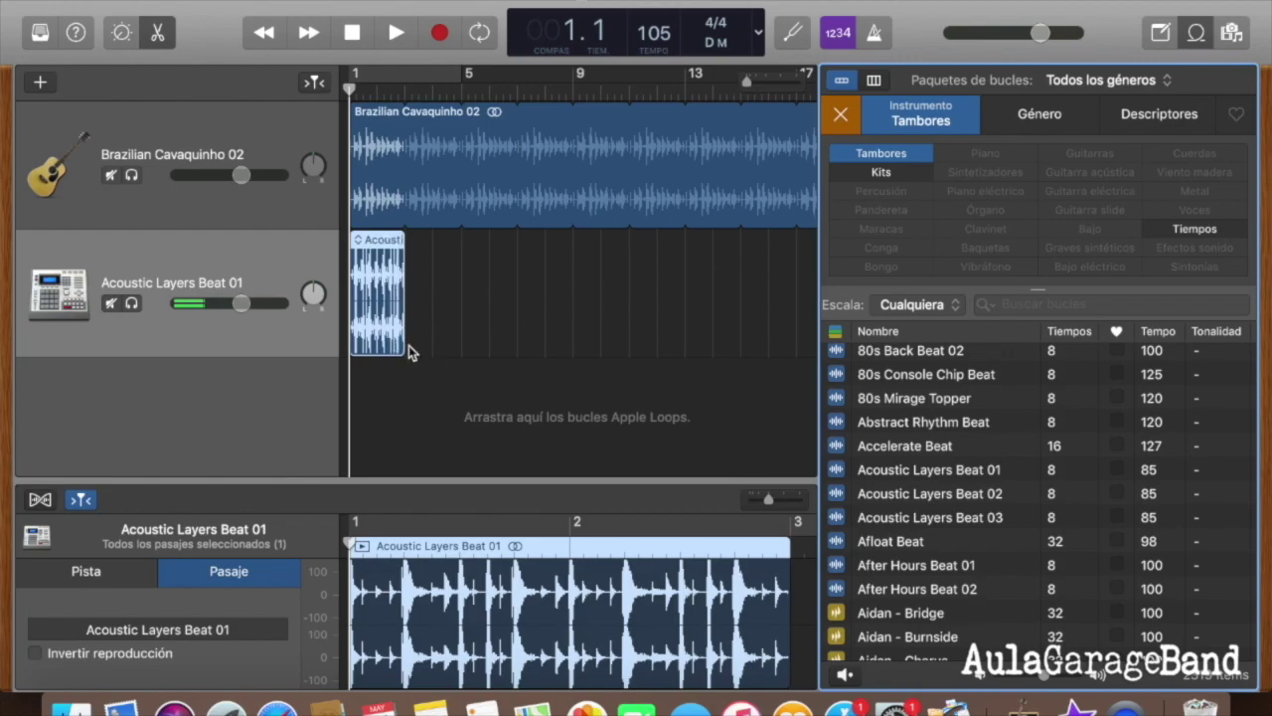
Loop the Acoustic Layers Beat 01 region so that it repeats up to bar 13
{"action": "left_click_drag", "start_coordinate": [406, 348], "coordinate": [727, 368]}
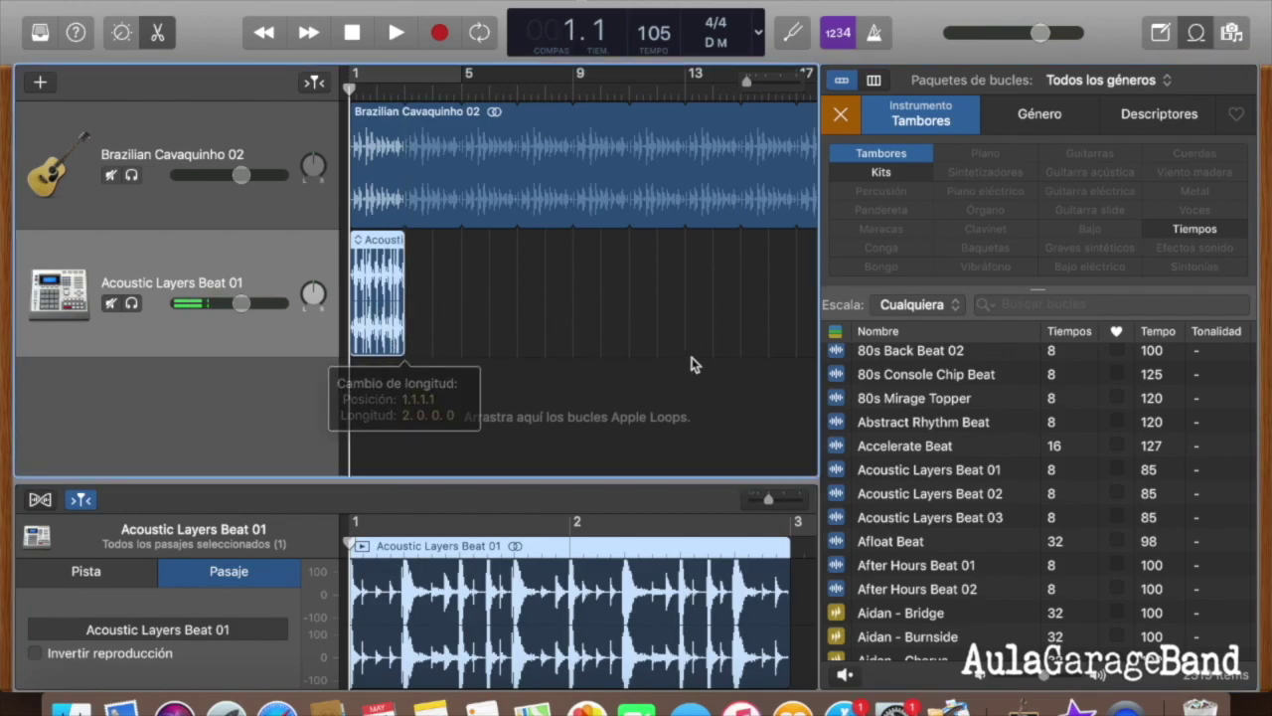
{"action": "left_click", "coordinate": [411, 240]}
{"action": "left_click_drag", "start_coordinate": [411, 240], "coordinate": [449, 233]}
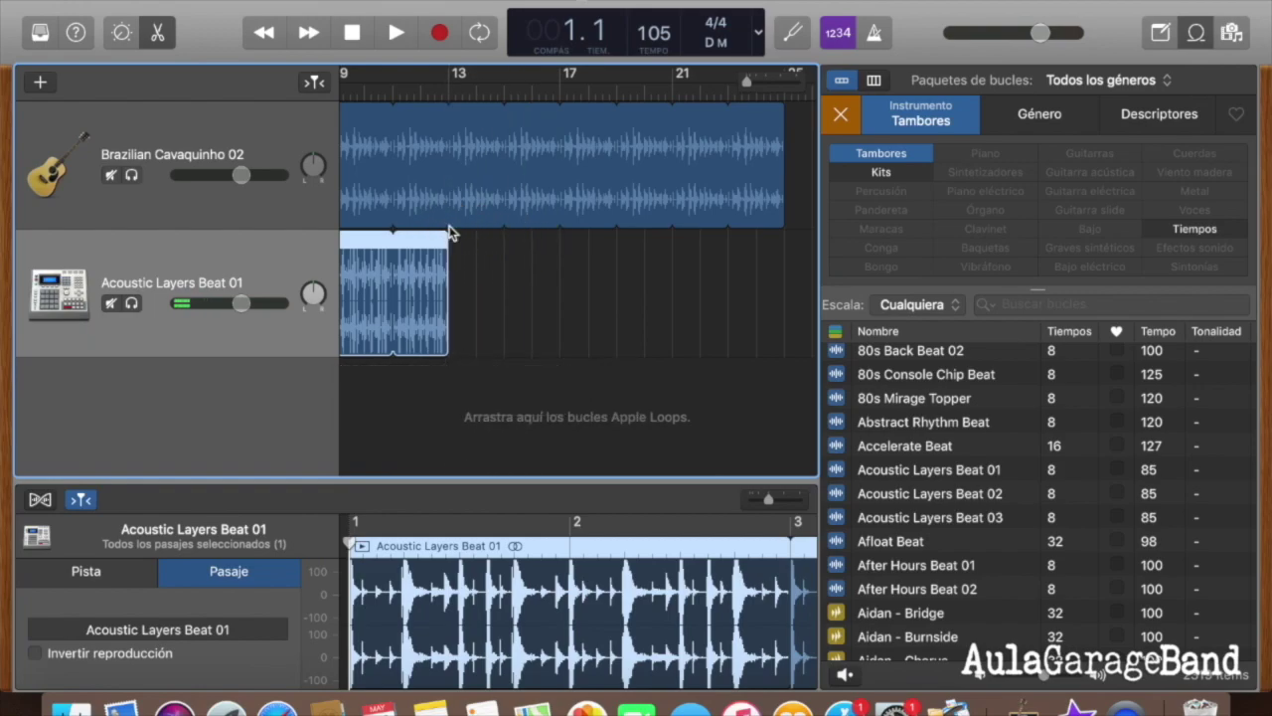
{"action": "scroll", "coordinate": [540, 277], "scroll_direction": "left", "scroll_amount": 3}
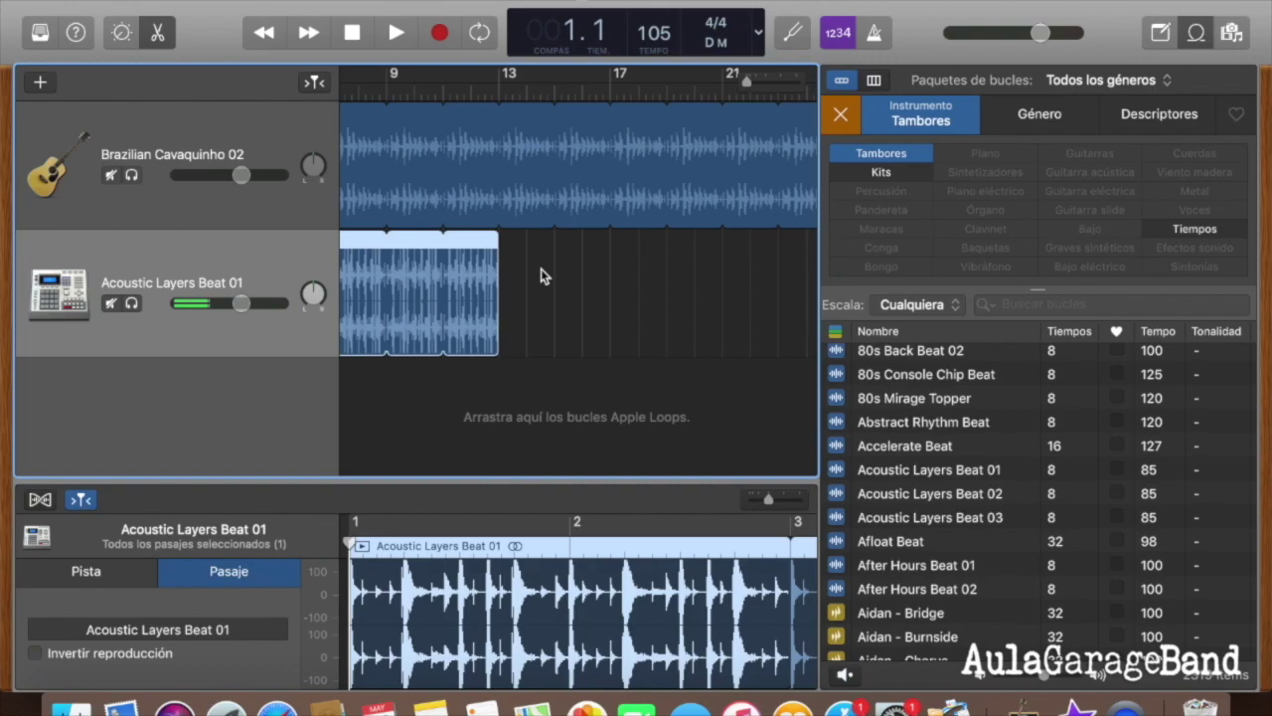
{"action": "scroll", "coordinate": [400, 323], "scroll_direction": "left", "scroll_amount": 10}
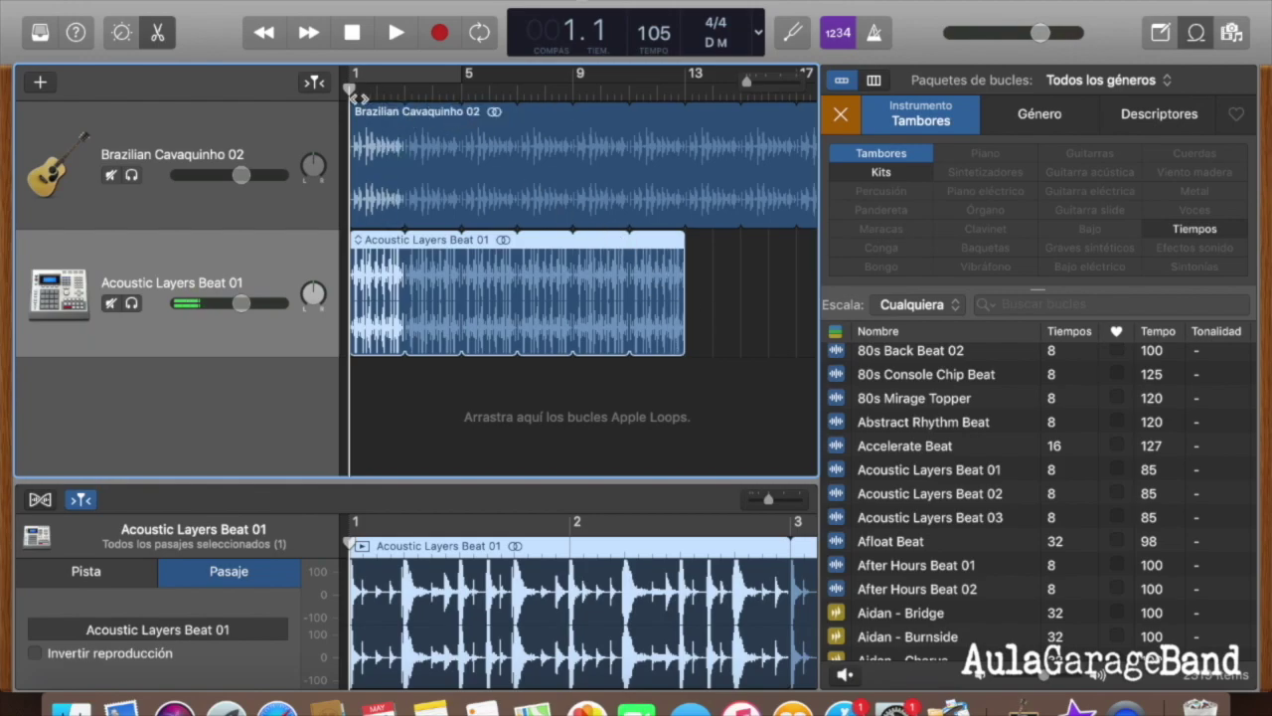
Add the Acoustic Layers Beat 03 loop at bar 13 on the drum track, right after the looped beat
{"action": "scroll", "coordinate": [767, 277], "scroll_direction": "right", "scroll_amount": 5}
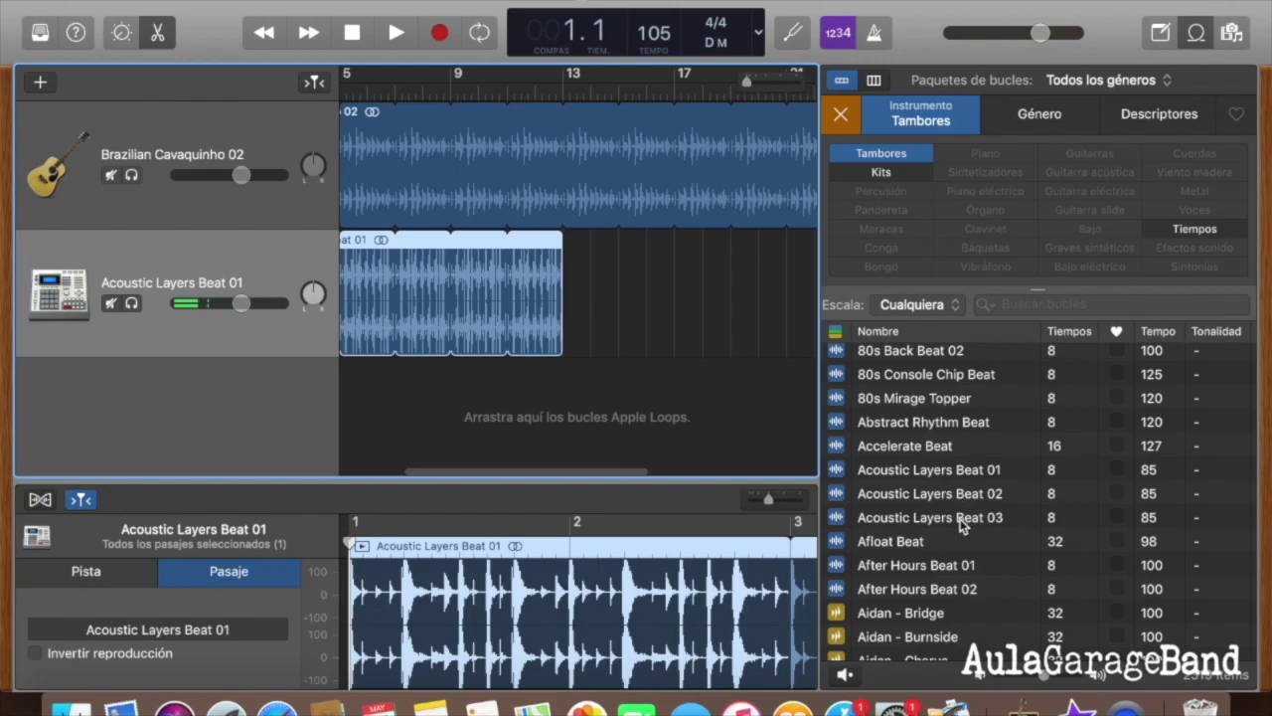
{"action": "left_click_drag", "start_coordinate": [960, 525], "coordinate": [563, 294]}
{"action": "scroll", "coordinate": [666, 418], "scroll_direction": "right", "scroll_amount": 3}
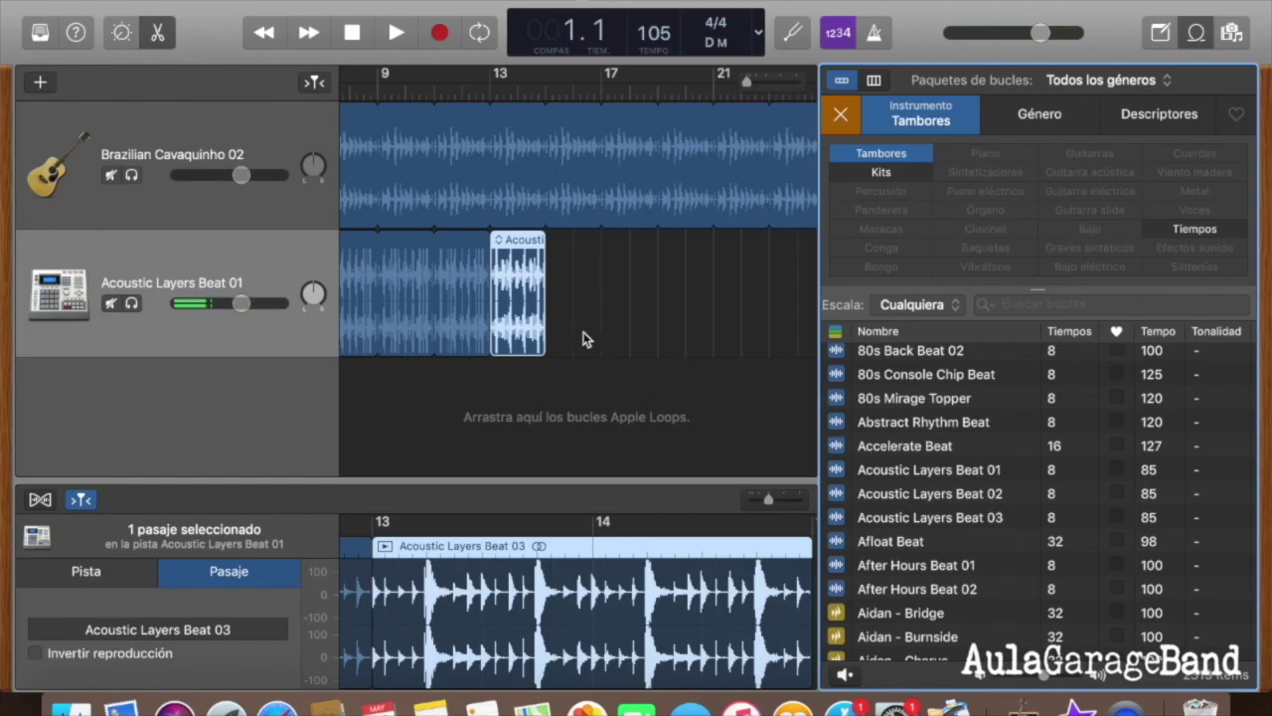
Loop the Acoustic Layers Beat 03 region so that it repeats up to bar 17
{"action": "left_click_drag", "start_coordinate": [552, 240], "coordinate": [609, 243]}
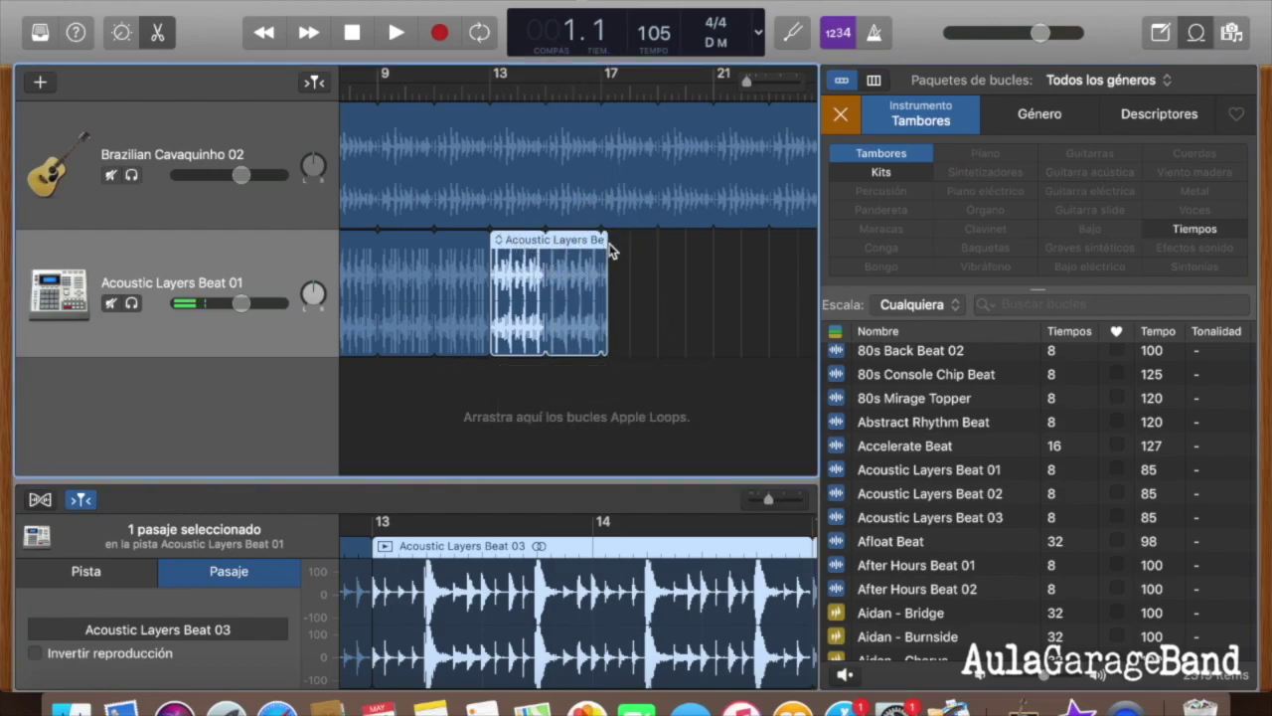
{"action": "left_click_drag", "start_coordinate": [613, 236], "coordinate": [604, 241]}
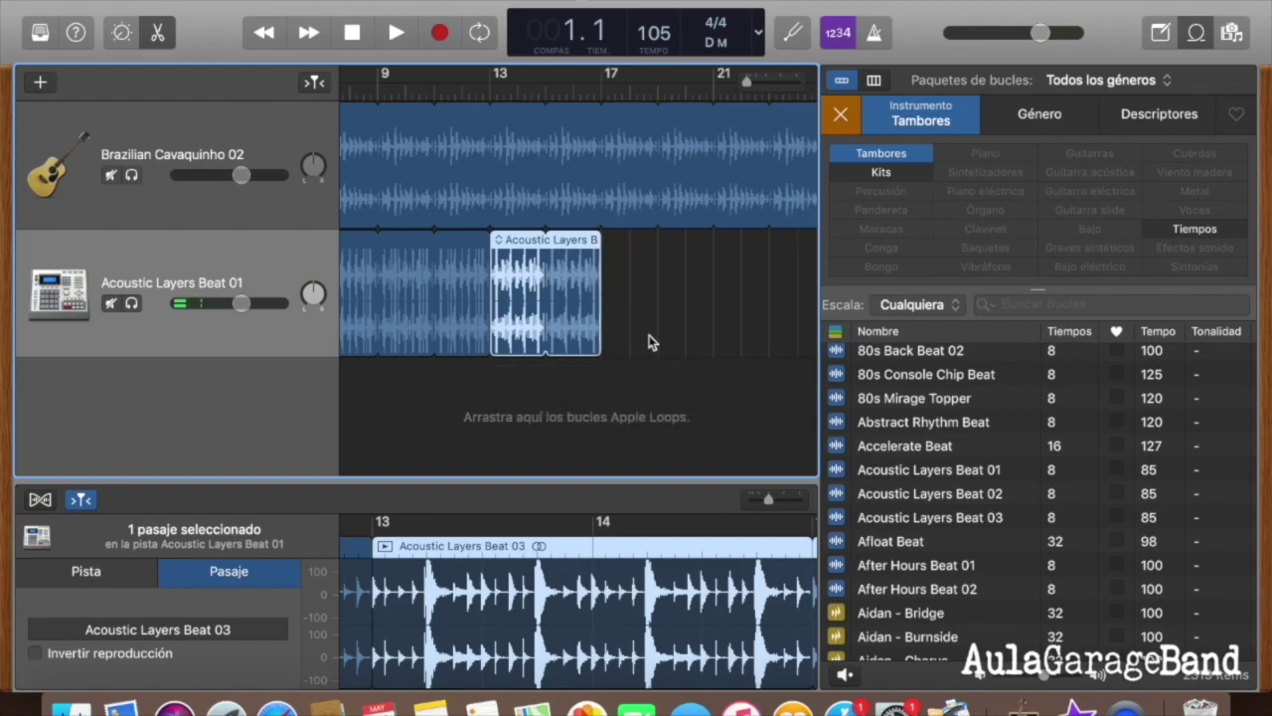
Place a copy of the looped Acoustic Layers Beat 01 region at bar 17, right after the Beat 03 region
{"action": "scroll", "coordinate": [566, 316], "scroll_direction": "left", "scroll_amount": 2}
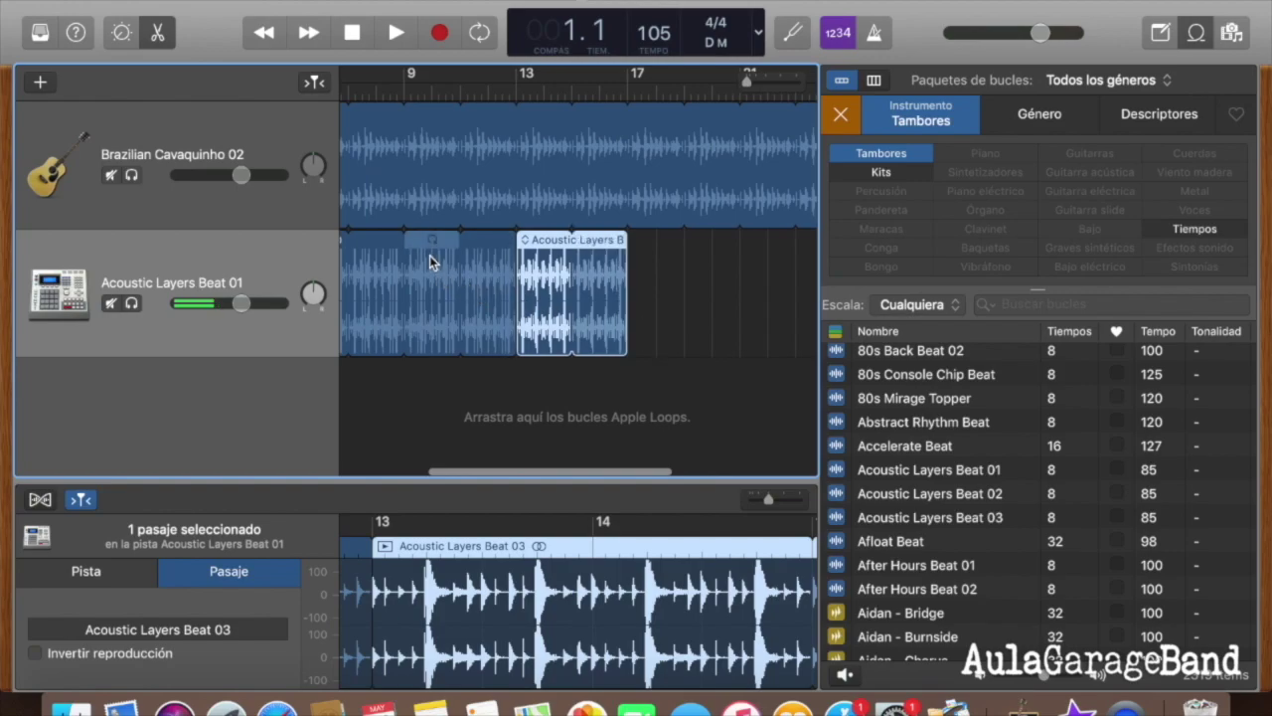
{"action": "left_click", "coordinate": [429, 261]}
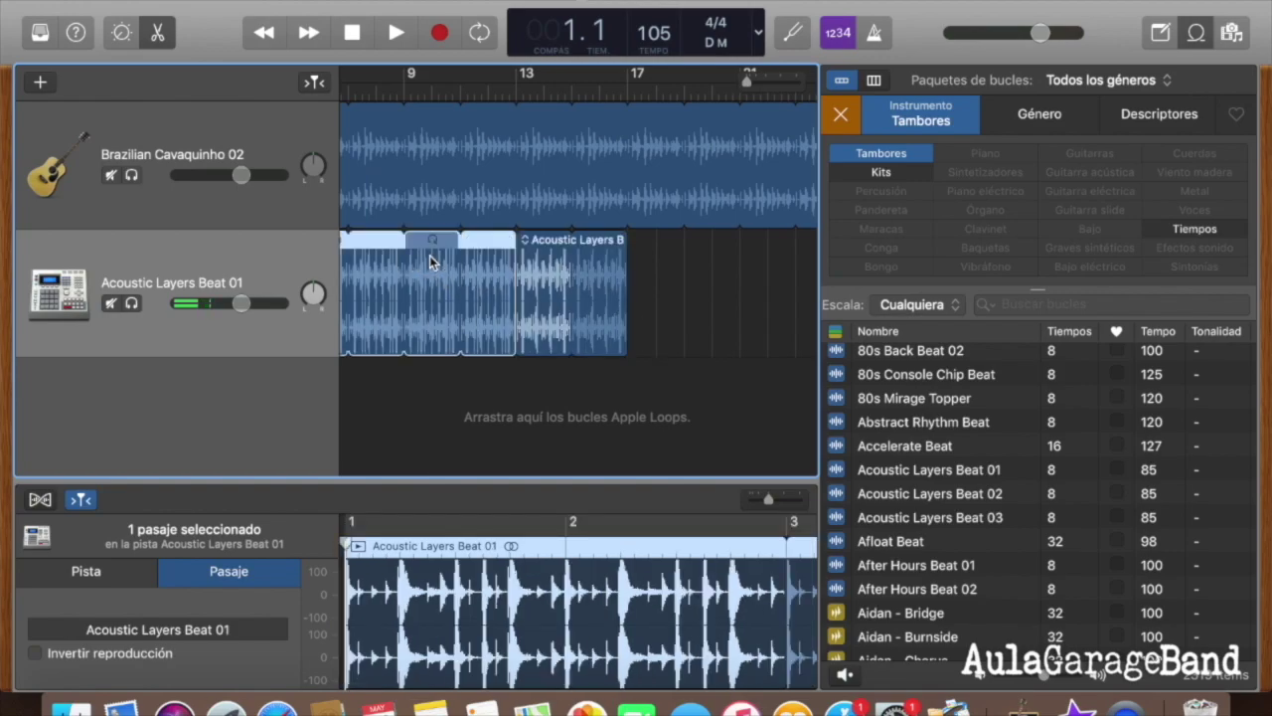
{"action": "left_click", "coordinate": [626, 89]}
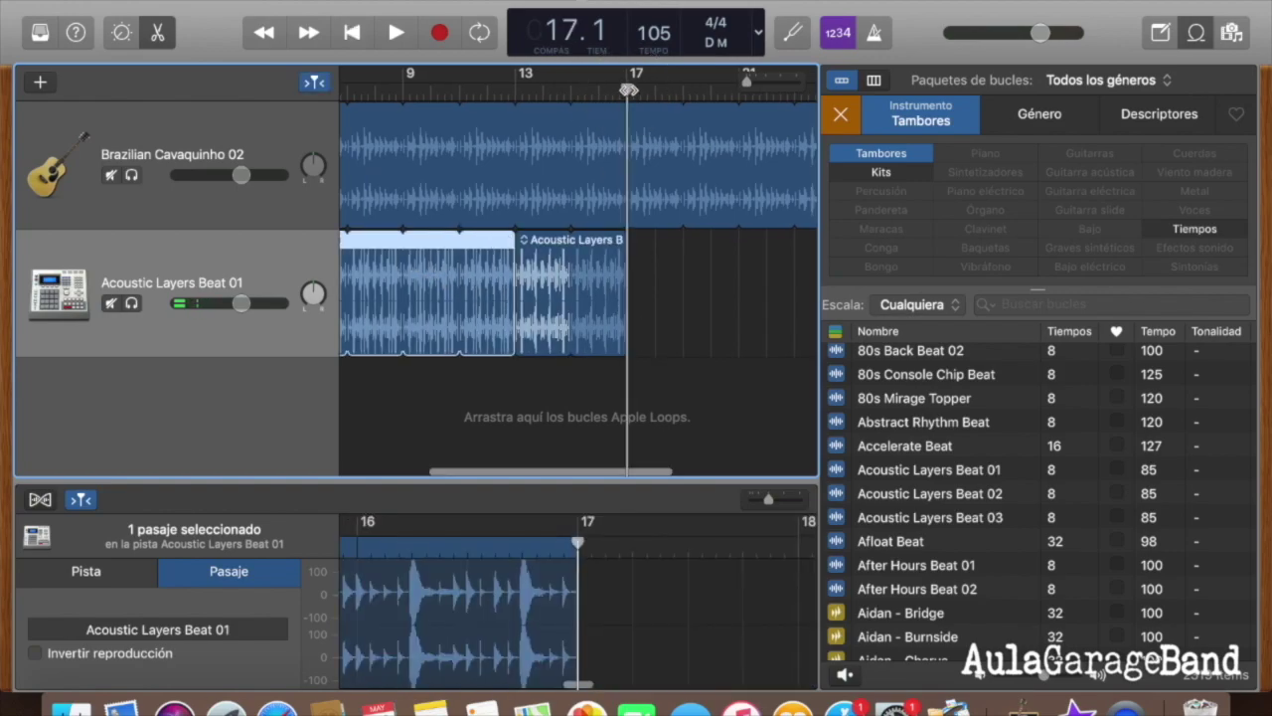
{"action": "key", "text": "super+v"}
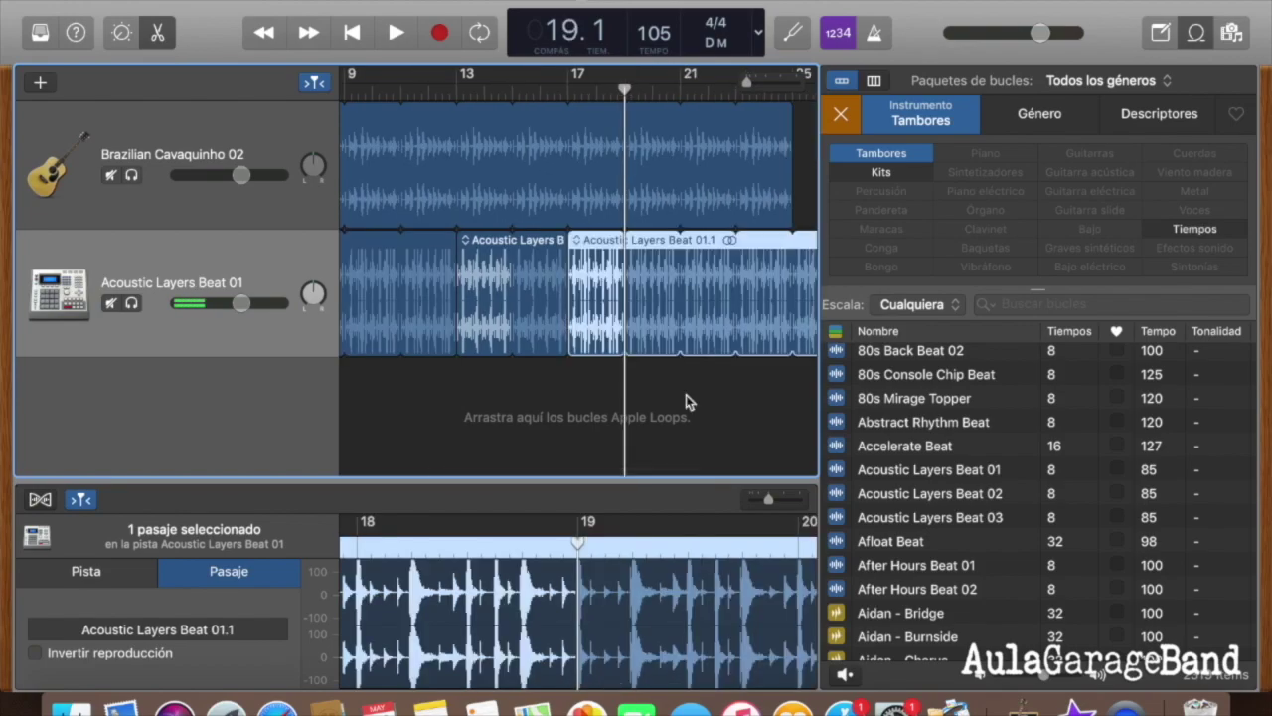
{"action": "scroll", "coordinate": [605, 324], "scroll_direction": "right", "scroll_amount": 3}
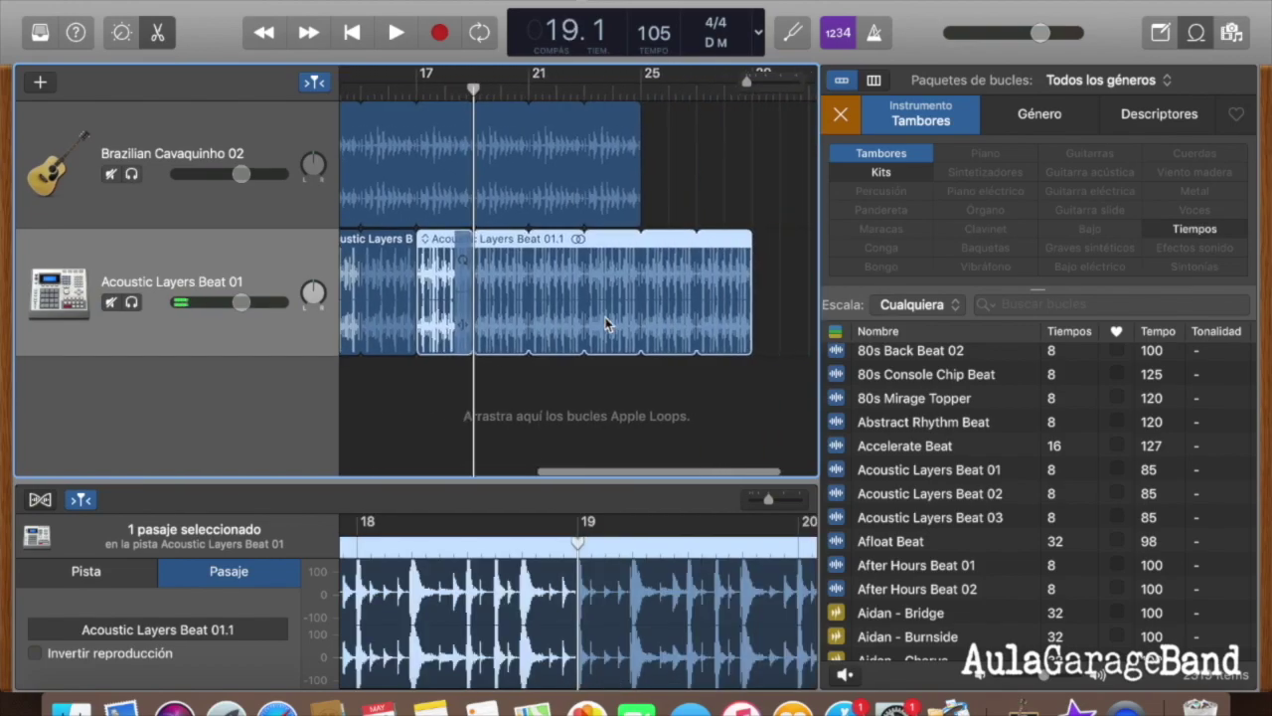
Place the playhead at bar 3, where the first pass of the Acoustic Layers Beat 01 loop ends
{"action": "scroll", "coordinate": [605, 324], "scroll_direction": "left", "scroll_amount": 10}
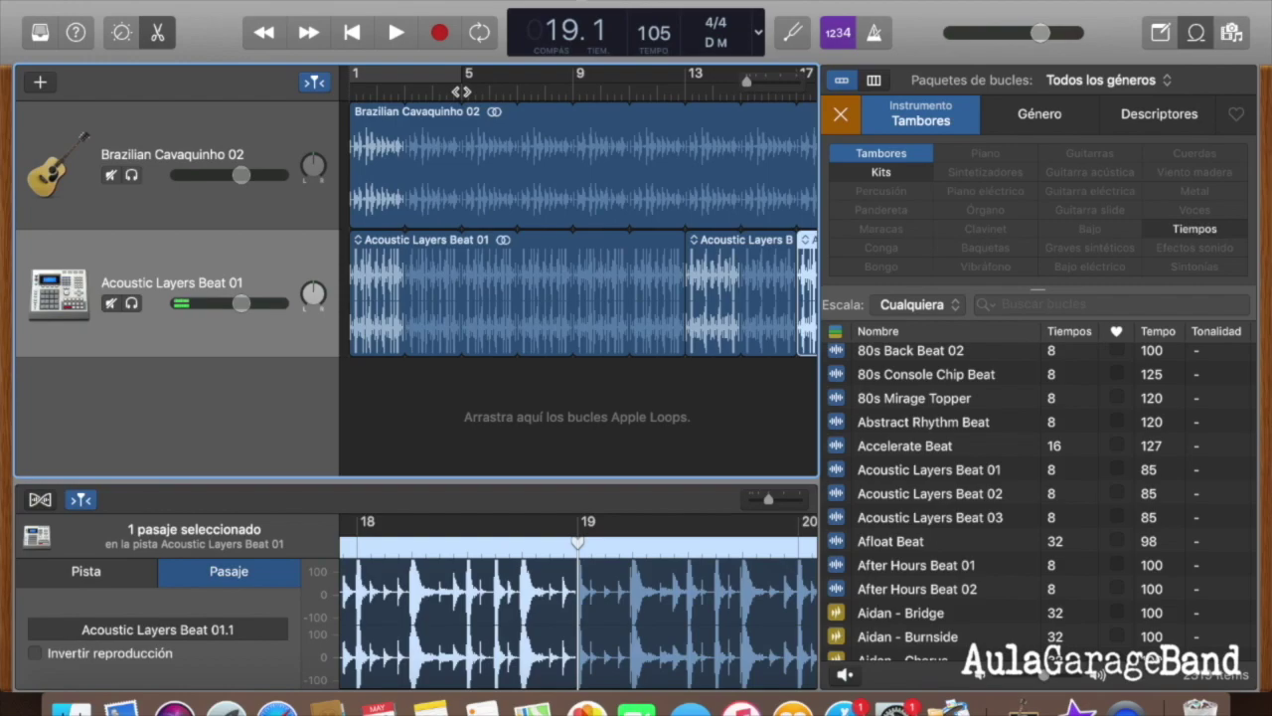
{"action": "key", "text": "super+Right"}
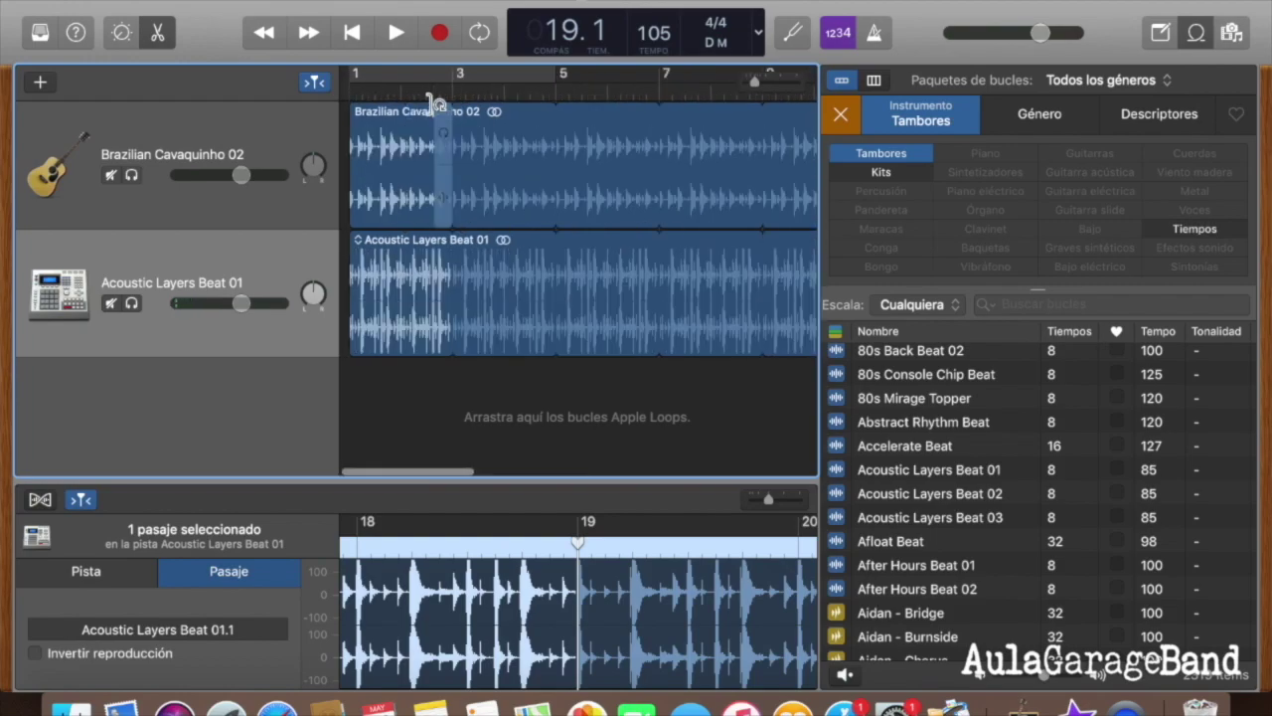
{"action": "key", "text": "super+Right"}
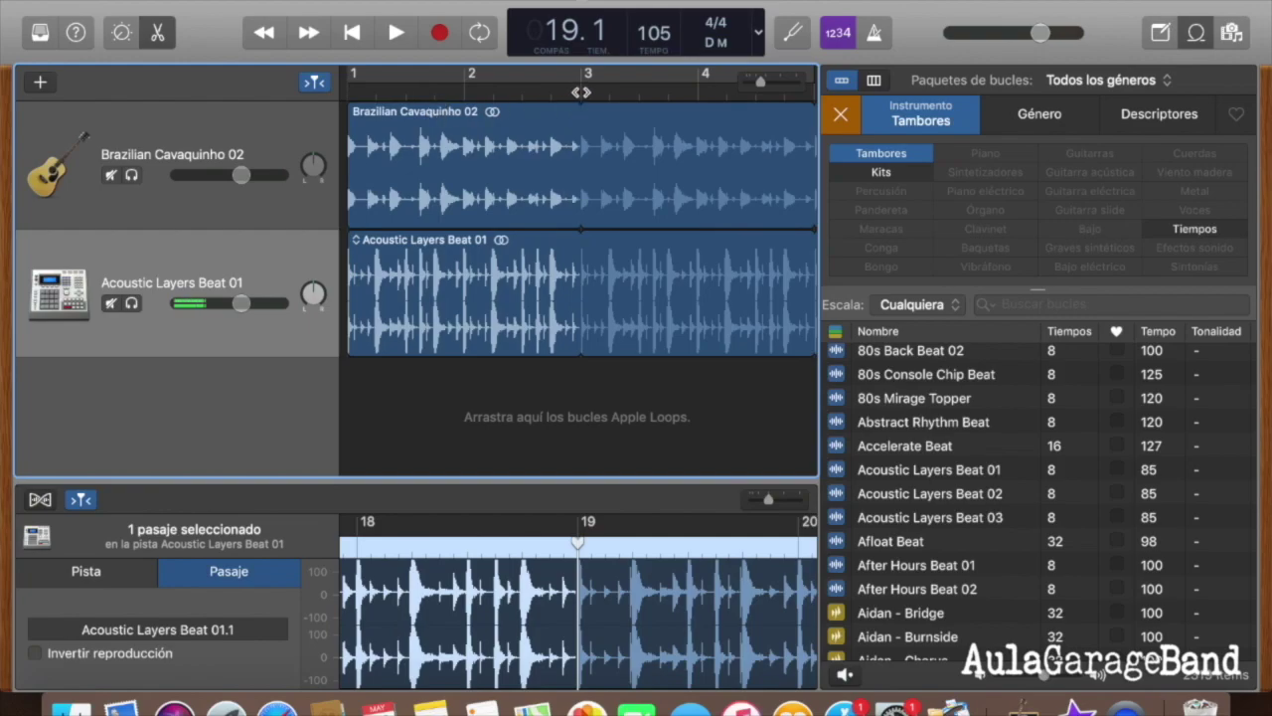
{"action": "left_click", "coordinate": [581, 91]}
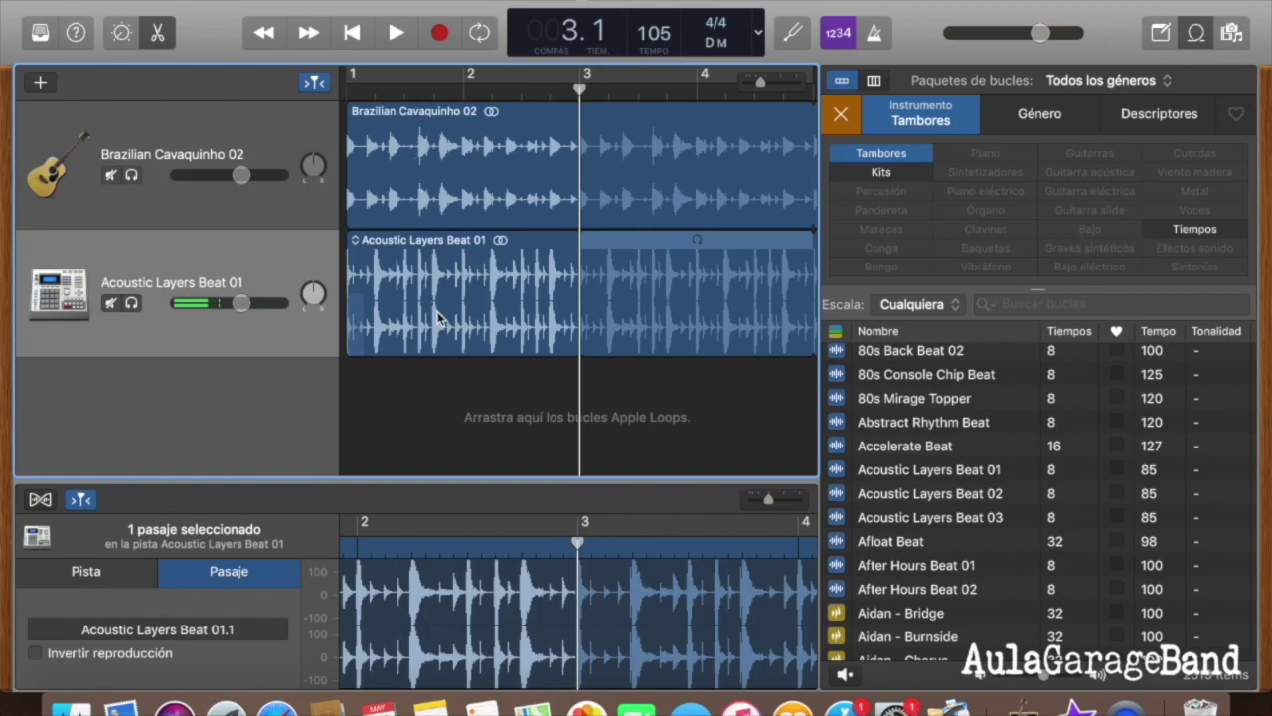
Try to trim the start of the first Acoustic Layers Beat 01 region to bar 3, and undo the trim
{"action": "left_click", "coordinate": [350, 301]}
{"action": "left_click_drag", "start_coordinate": [350, 301], "coordinate": [581, 299]}
{"action": "key", "text": "super+z"}
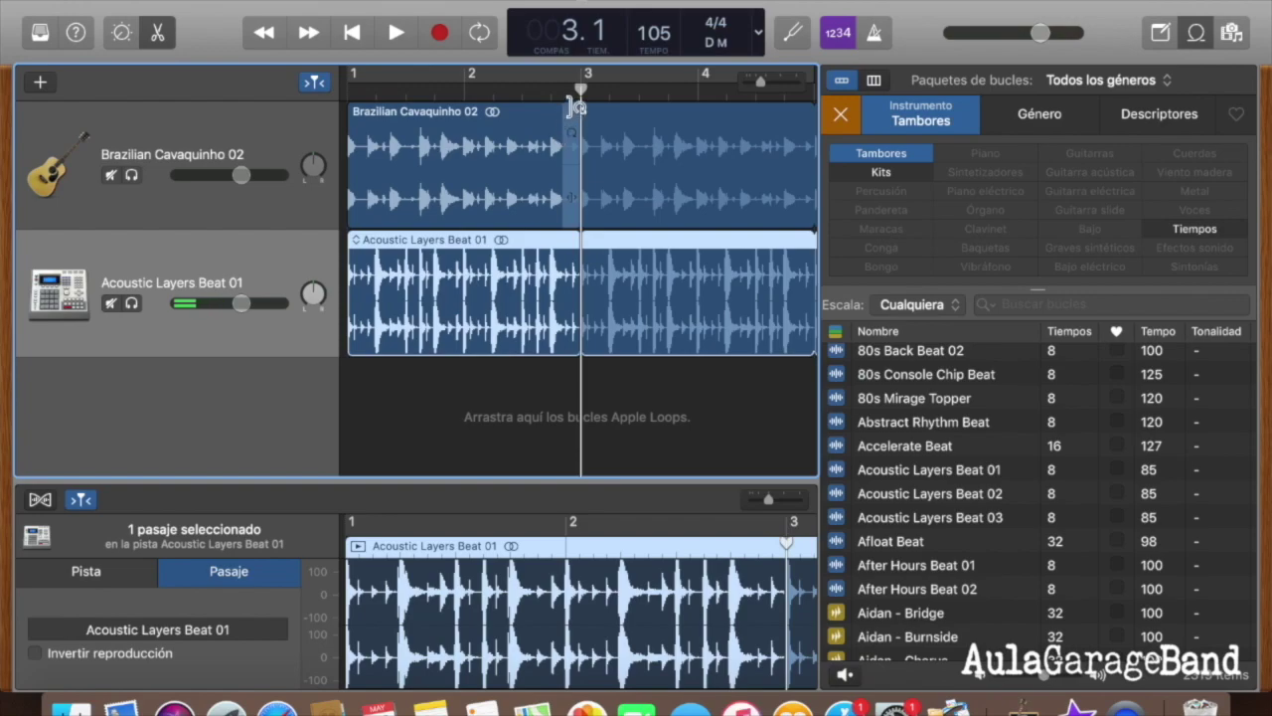
Split the first Acoustic Layers Beat 01 region at the playhead on bar 3, and select the part after the cut
{"action": "key", "text": "super+t"}
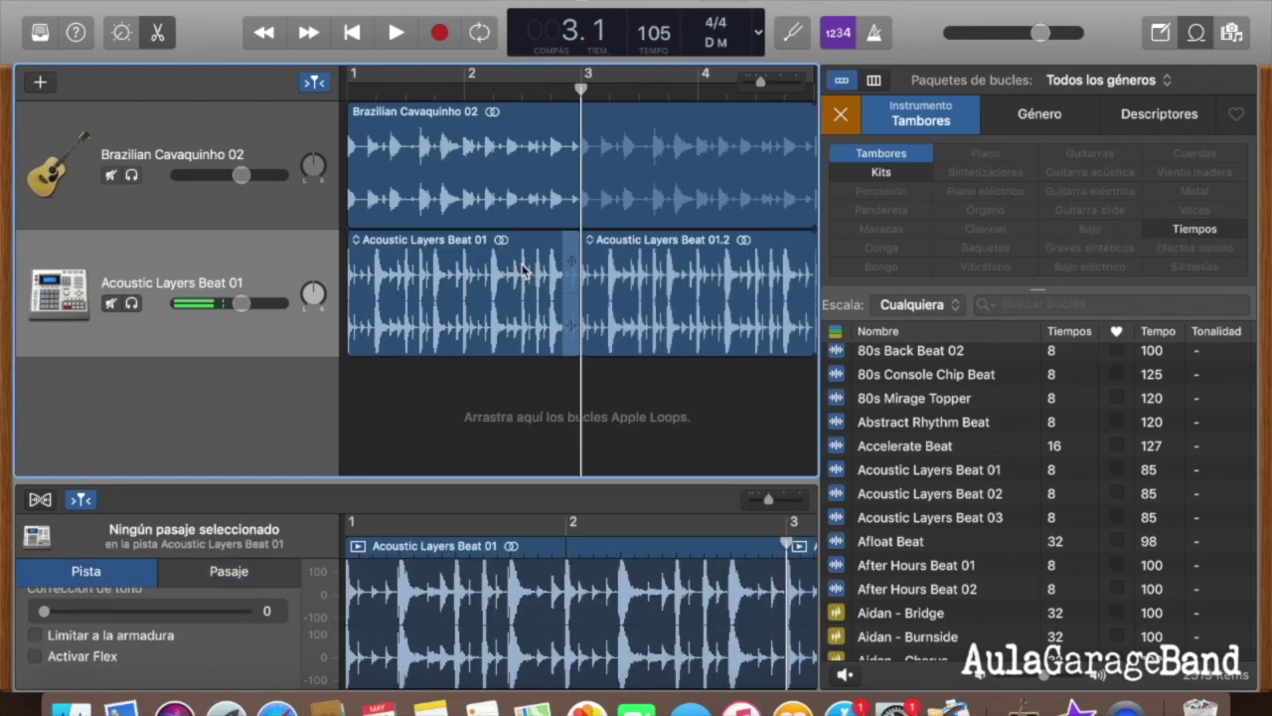
{"action": "left_click", "coordinate": [529, 270]}
{"action": "left_click", "coordinate": [707, 274]}
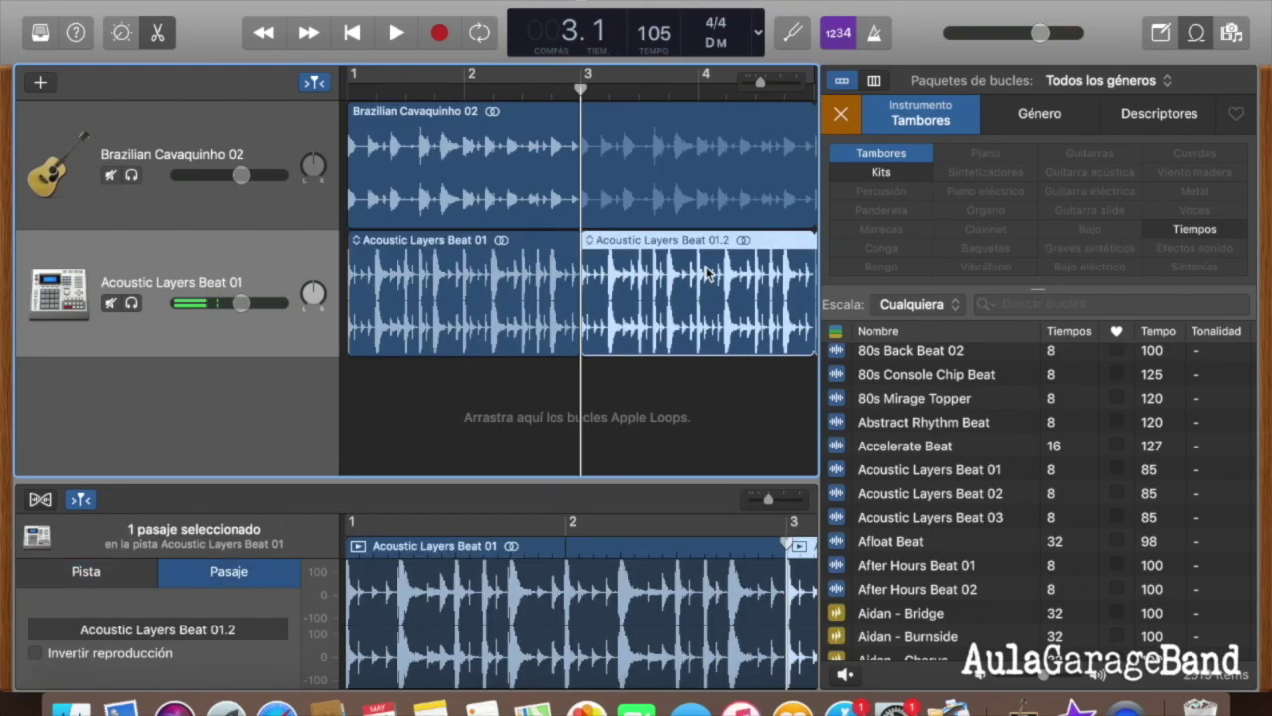
Hide the loop browser and delete the short Acoustic Layers Beat 01 region between bars 1 and 3
{"action": "left_click", "coordinate": [1202, 33]}
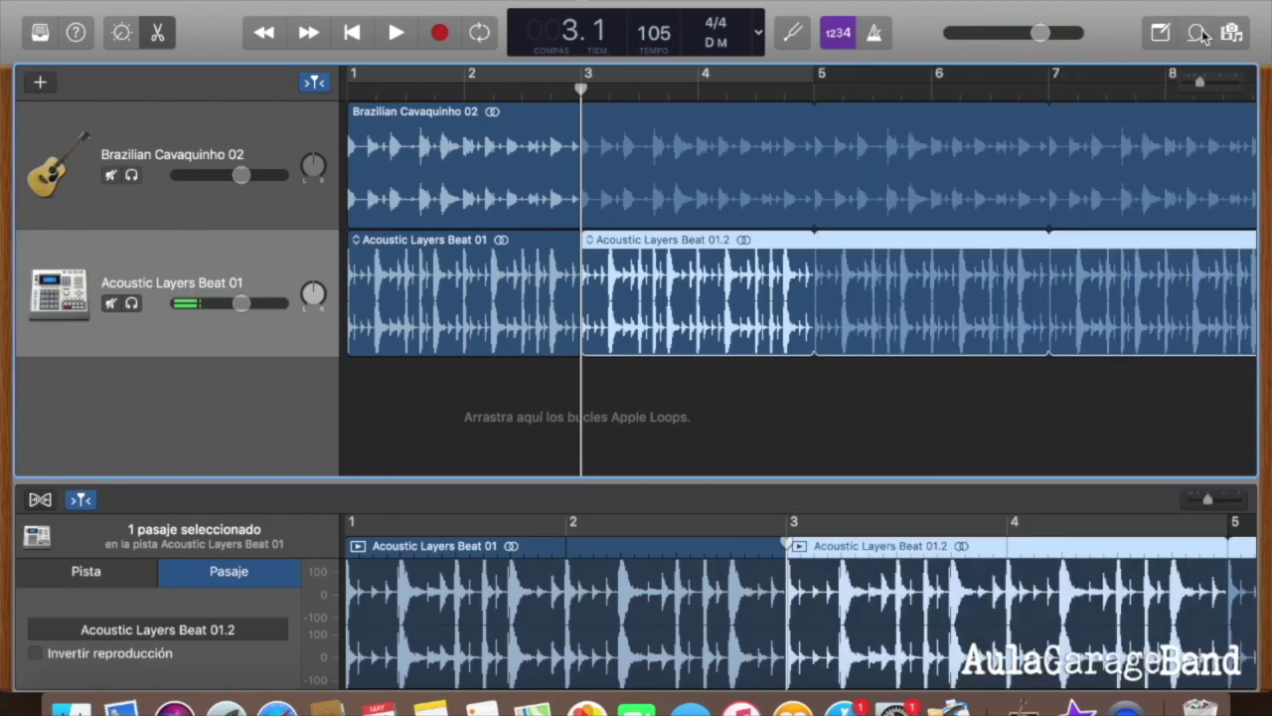
{"action": "key", "text": "super+Left"}
{"action": "key", "text": "super+Left"}
{"action": "key", "text": "super+Left"}
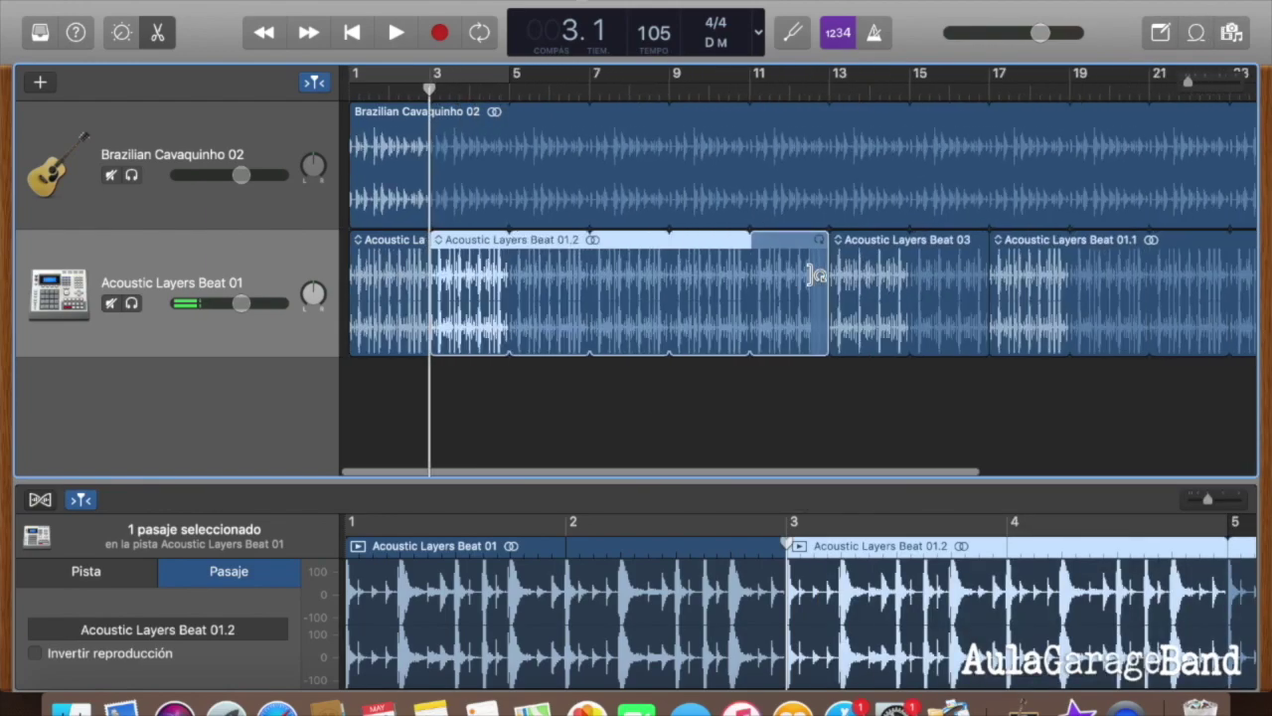
{"action": "key", "text": "super+Left"}
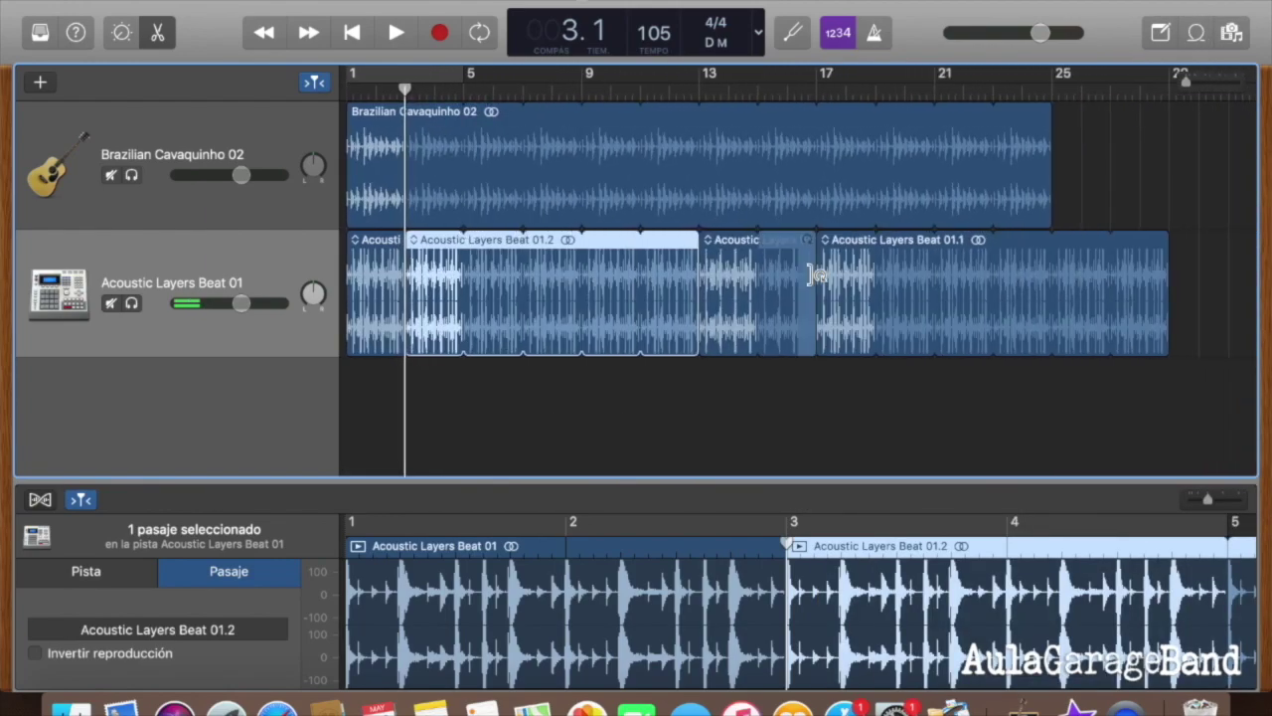
{"action": "left_click", "coordinate": [378, 311]}
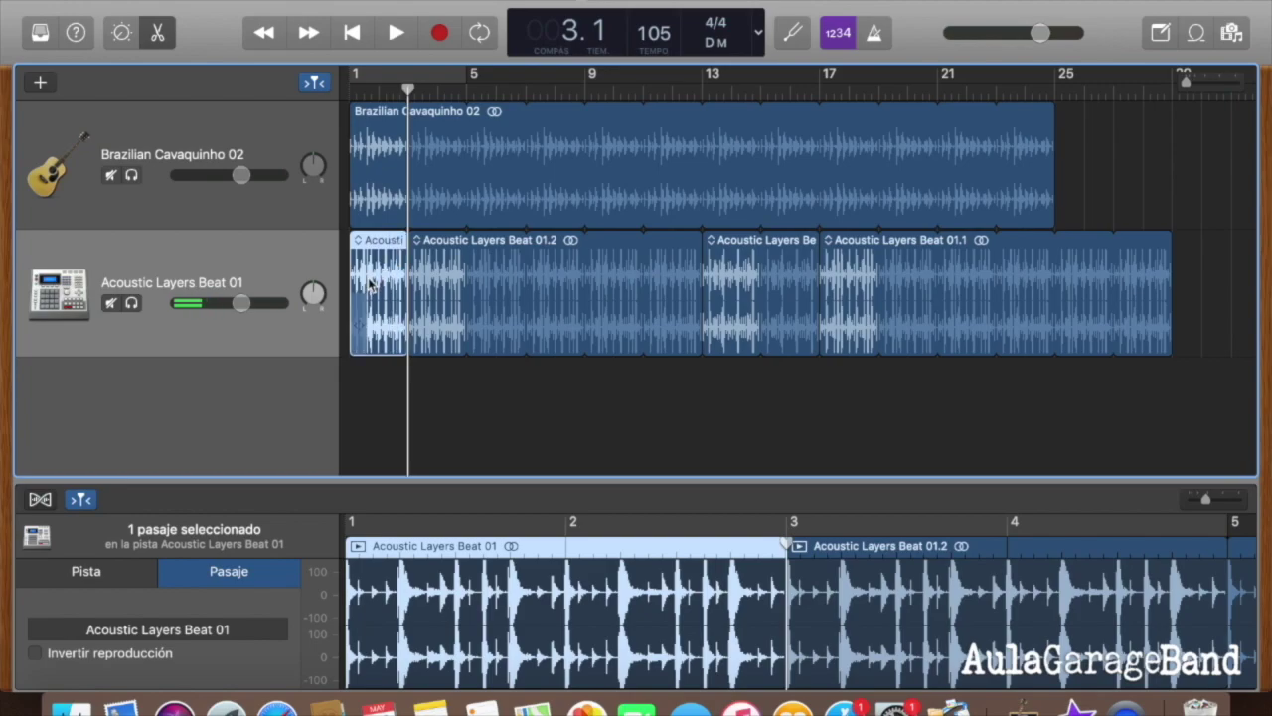
{"action": "key", "text": "Delete"}
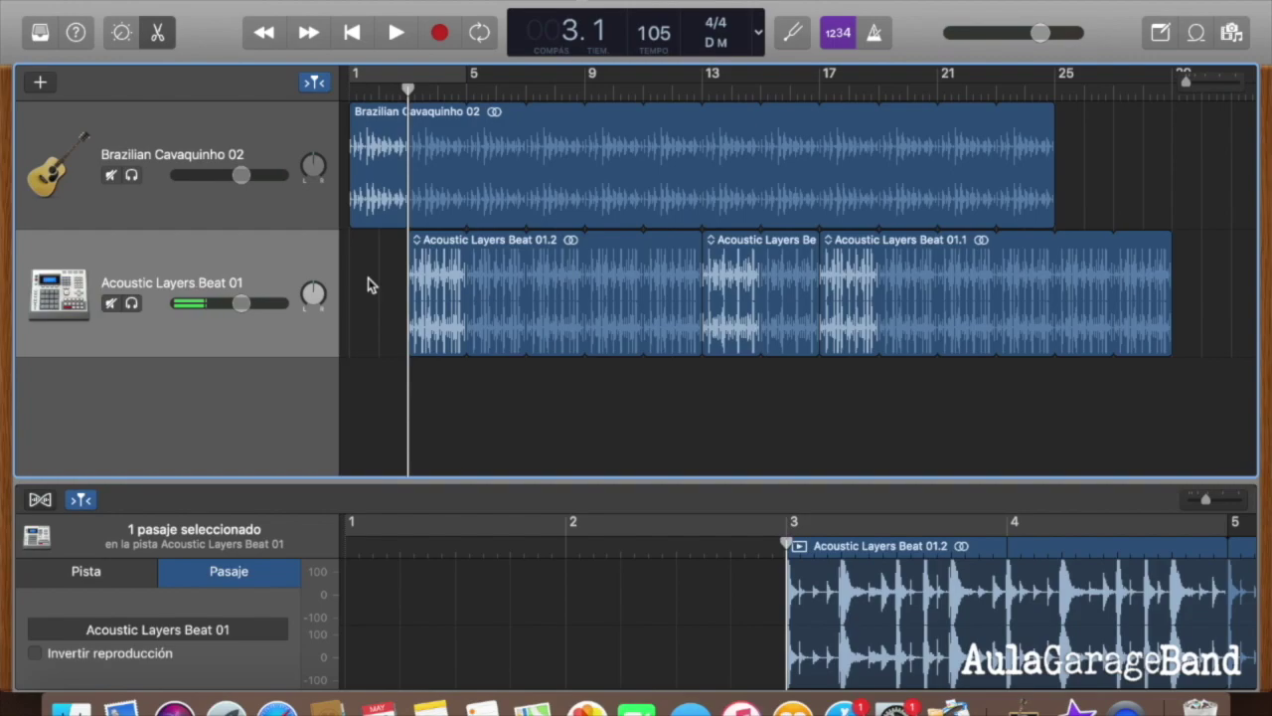
Play the song from bar 1 to hear the drums enter at bar 3, and stop playback at about bar 7
{"action": "key", "text": "Return"}
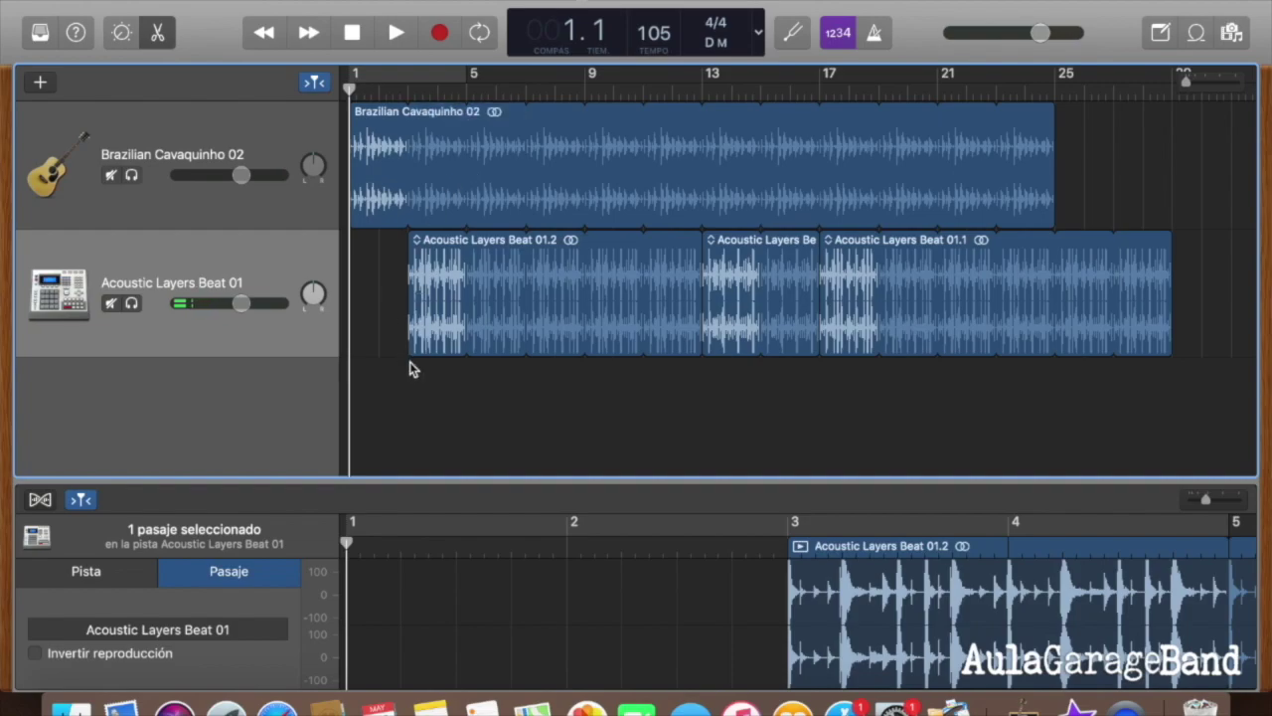
{"action": "key", "text": "space"}
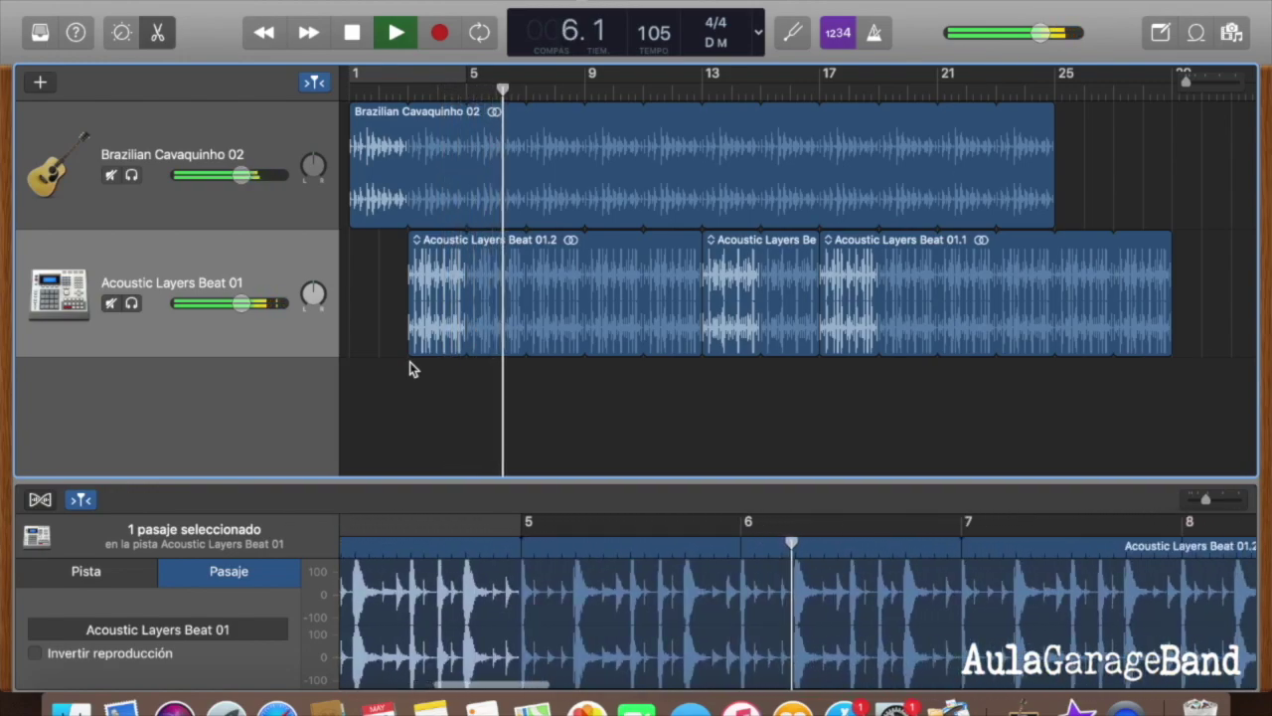
{"action": "key", "text": "space"}
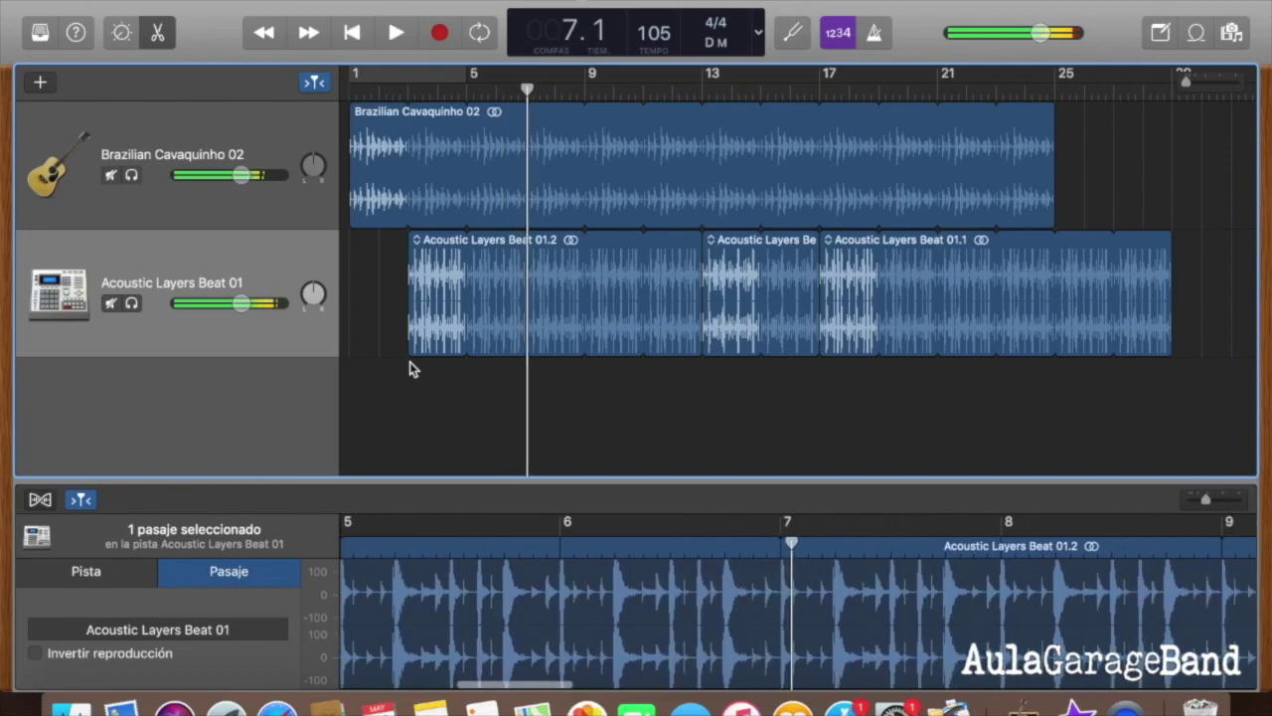